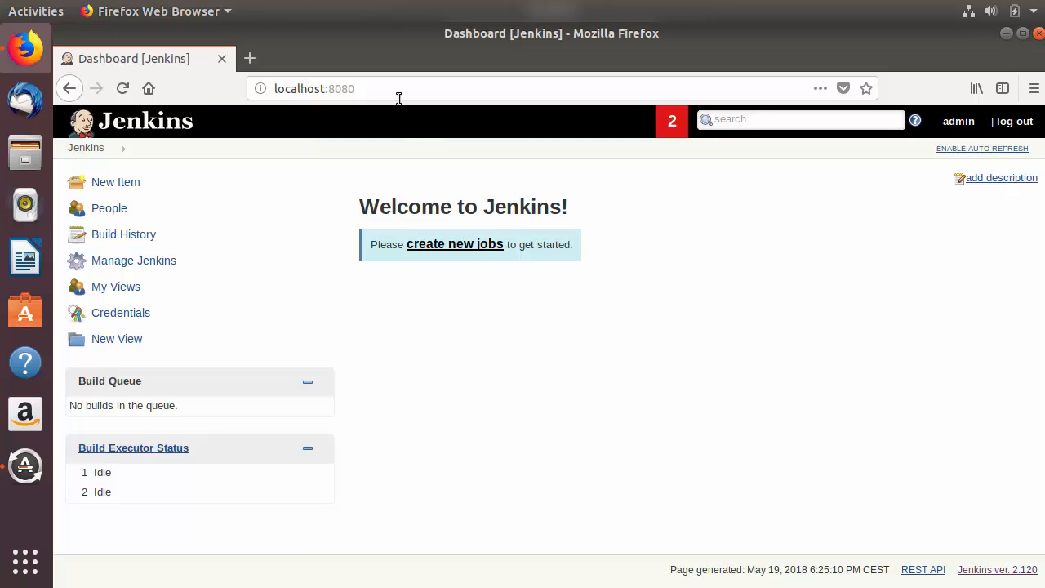
pyautogui.moveTo(387, 93); pyautogui.dragTo(269, 88)
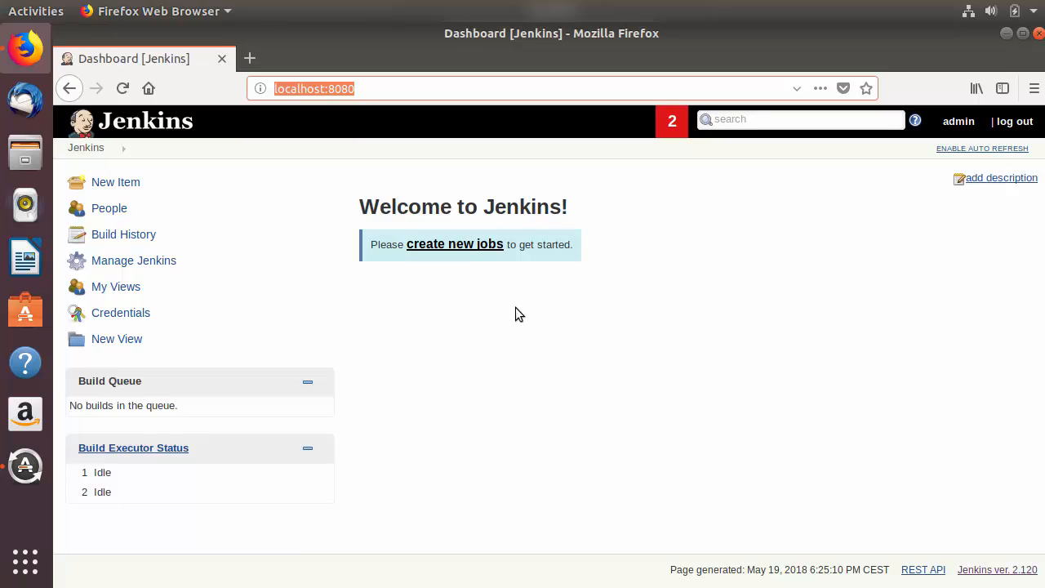
pyautogui.click(487, 305)
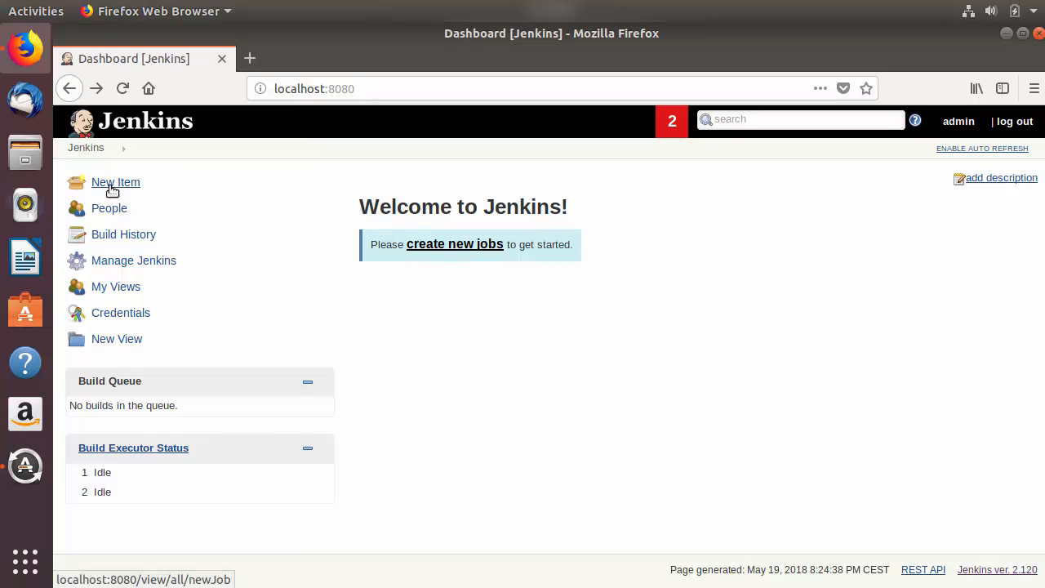
# - Create a new Freestyle project named HelloWorld
pyautogui.click(434, 246)
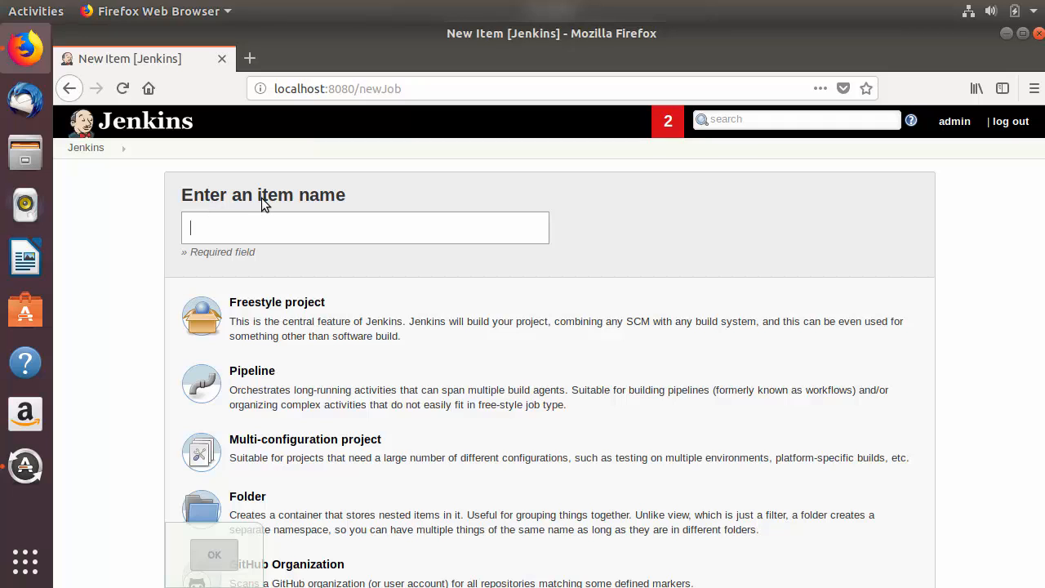
pyautogui.click(275, 228)
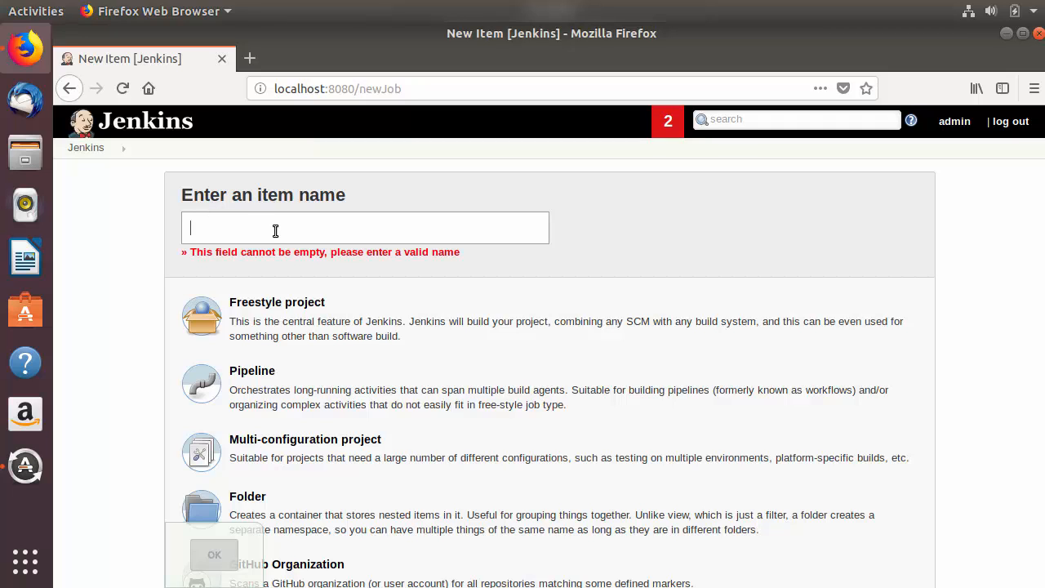
pyautogui.write('Hello')
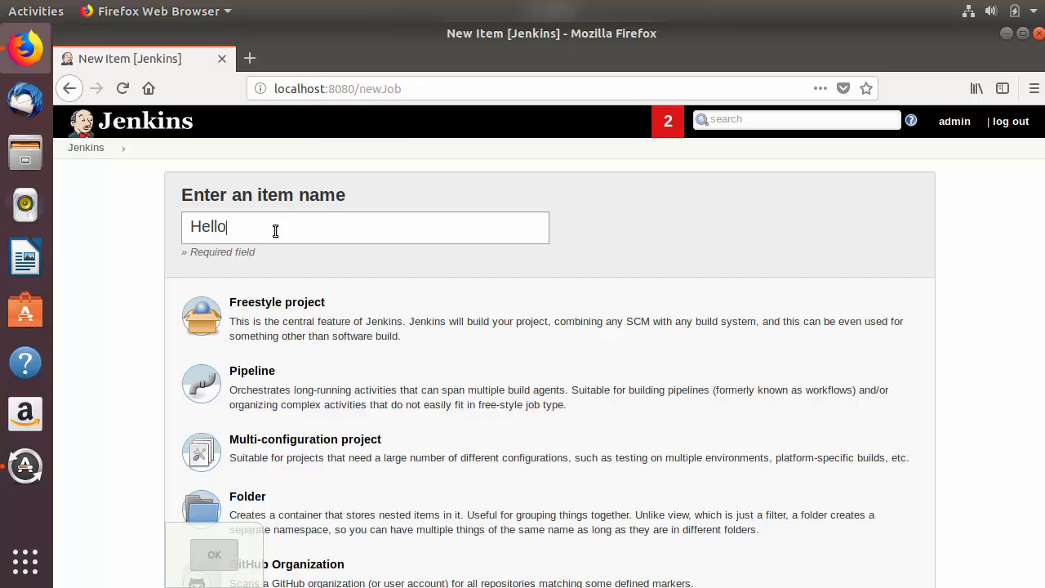
pyautogui.write('World')
pyautogui.scroll(-1, 307, 254)
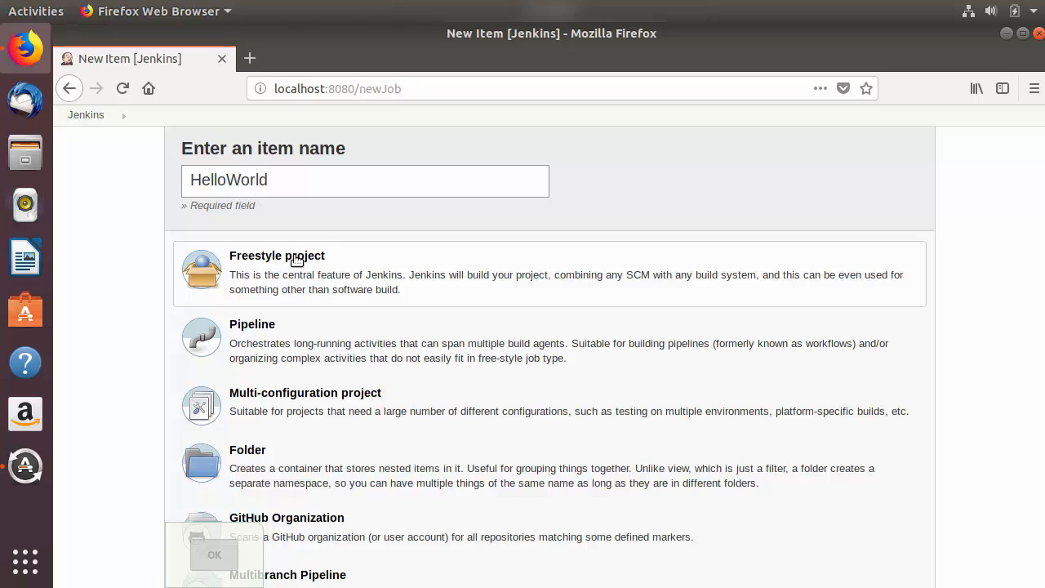
pyautogui.scroll(-1, 296, 260)
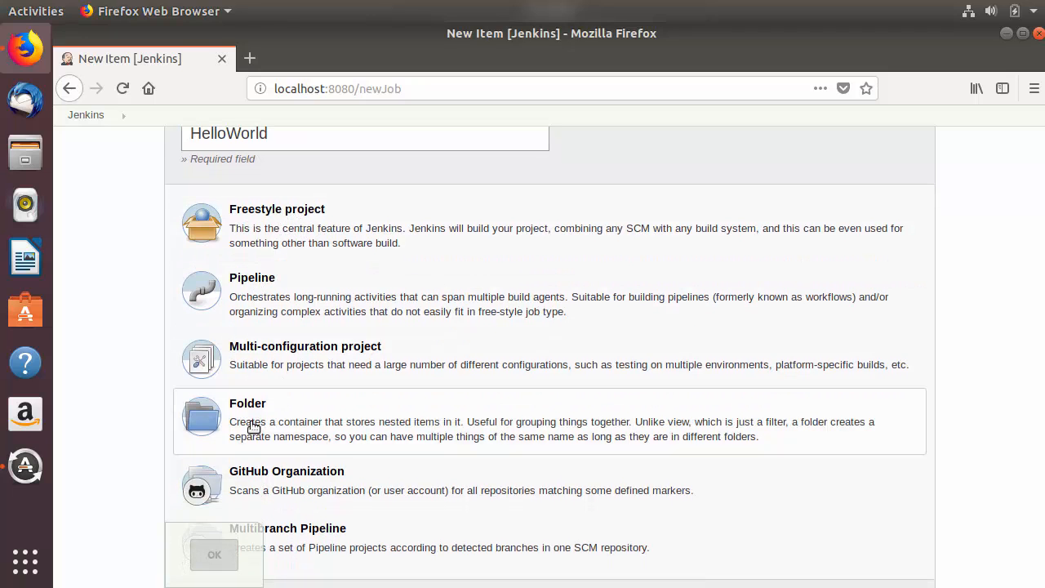
pyautogui.scroll(-1, 327, 449)
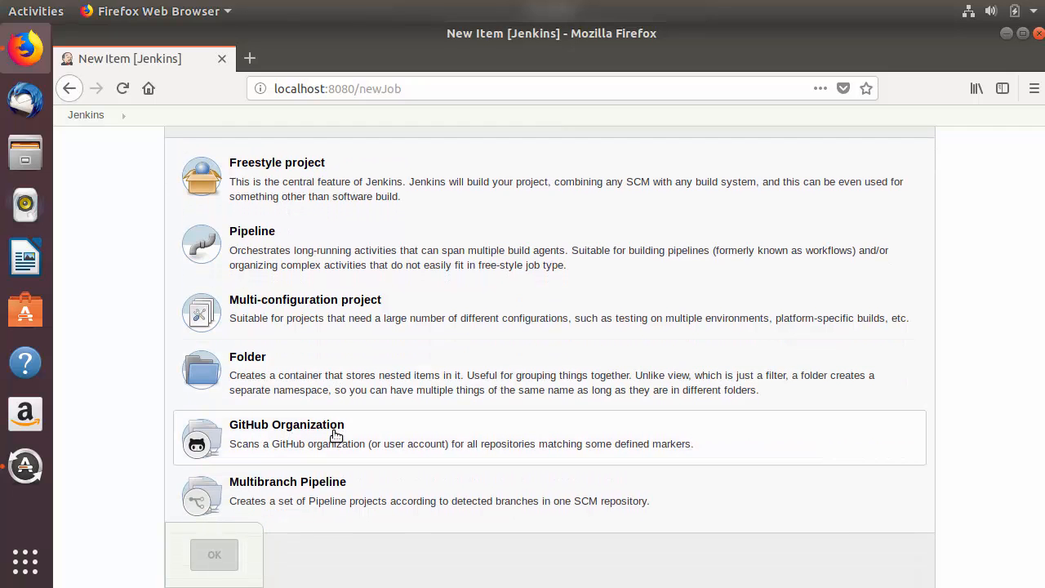
pyautogui.scroll(3, 335, 436)
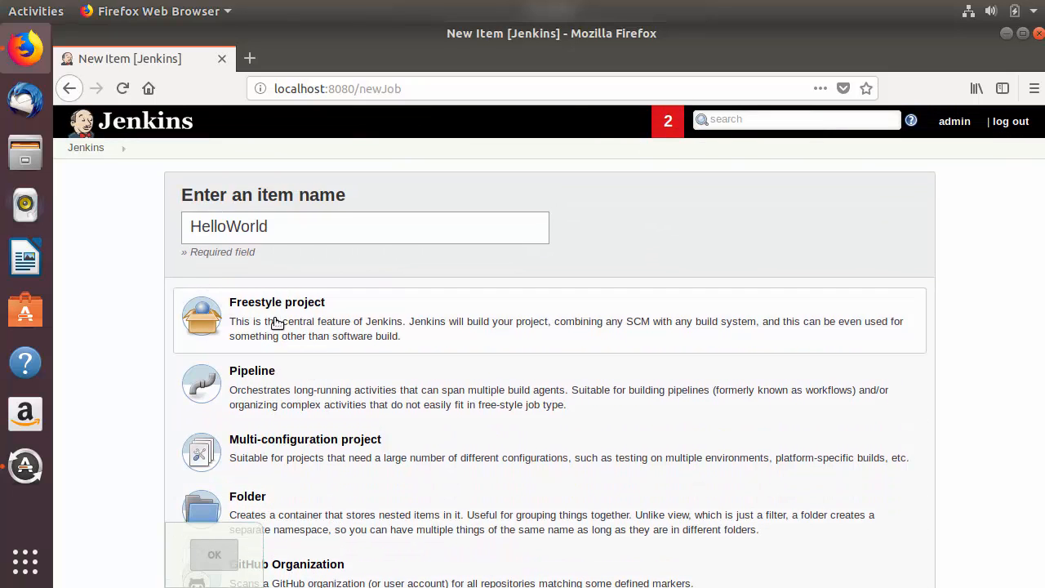
pyautogui.click(273, 319)
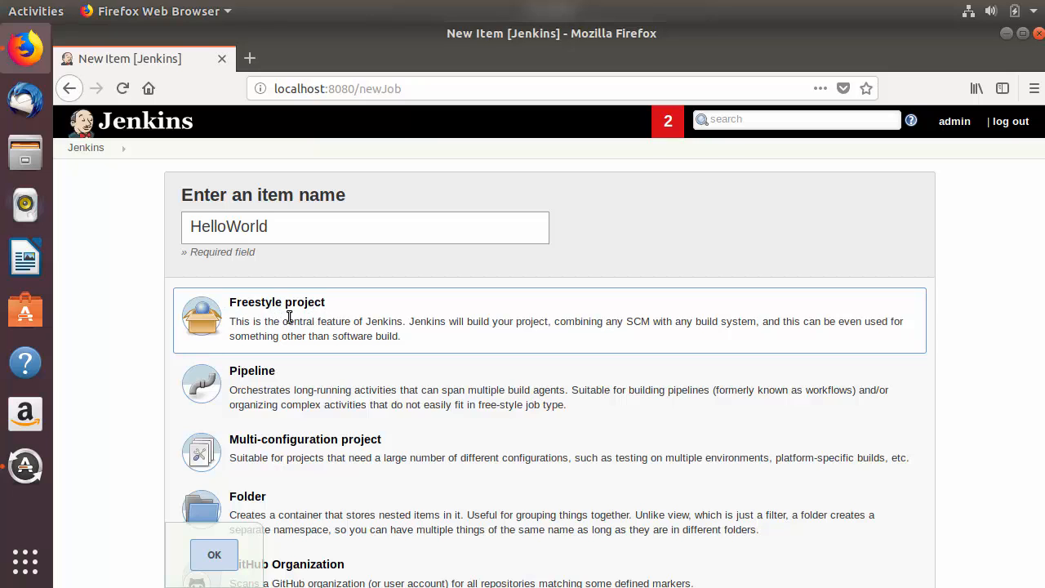
pyautogui.click(203, 556)
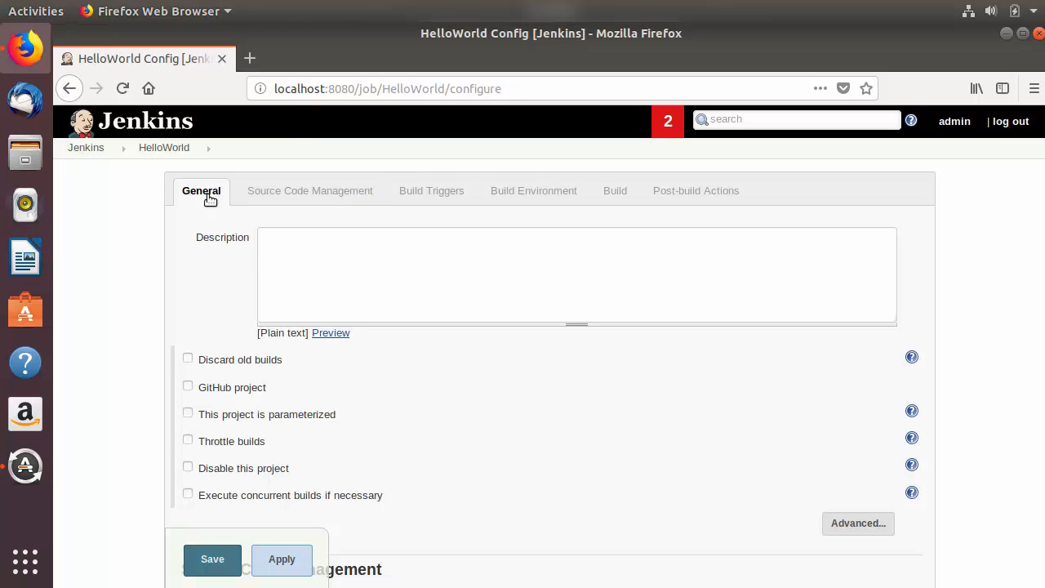
# - Enter "Build and run java program." as the project description and preview it as plain text
pyautogui.click(280, 251)
pyautogui.write('Build and run java program')
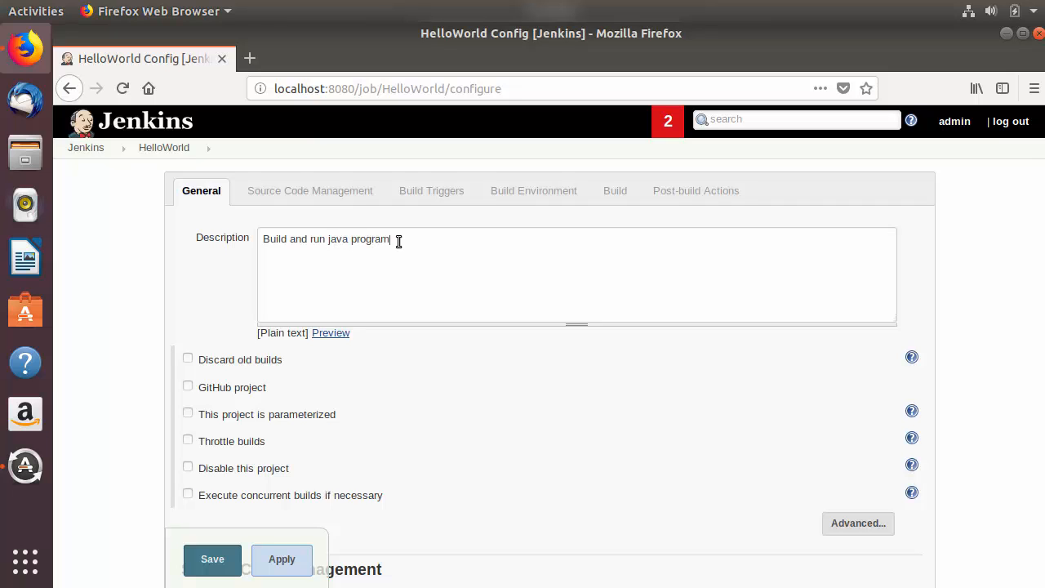
pyautogui.write('.')
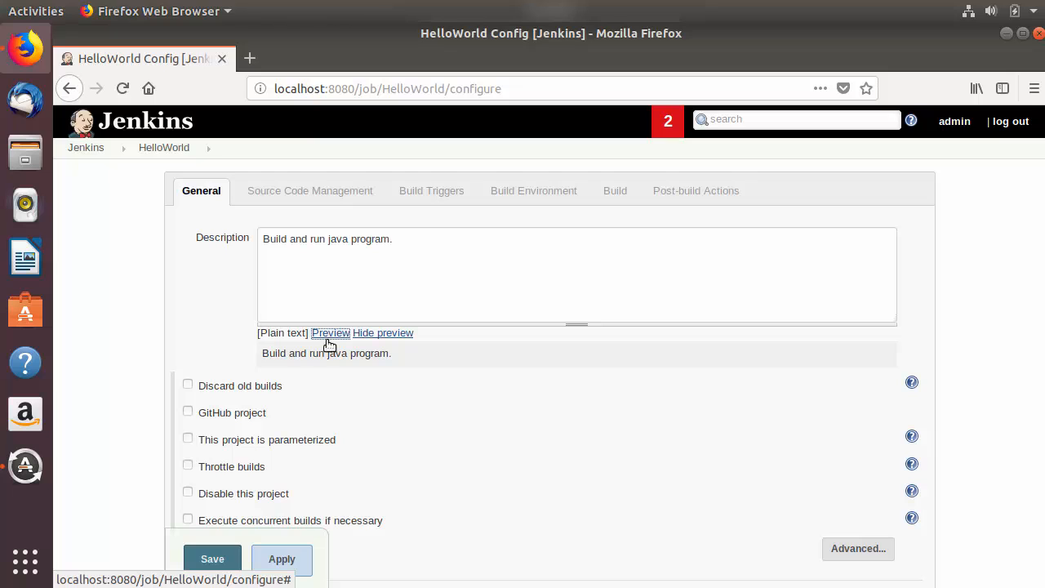
pyautogui.moveTo(264, 353); pyautogui.dragTo(390, 353)
pyautogui.click(390, 353)
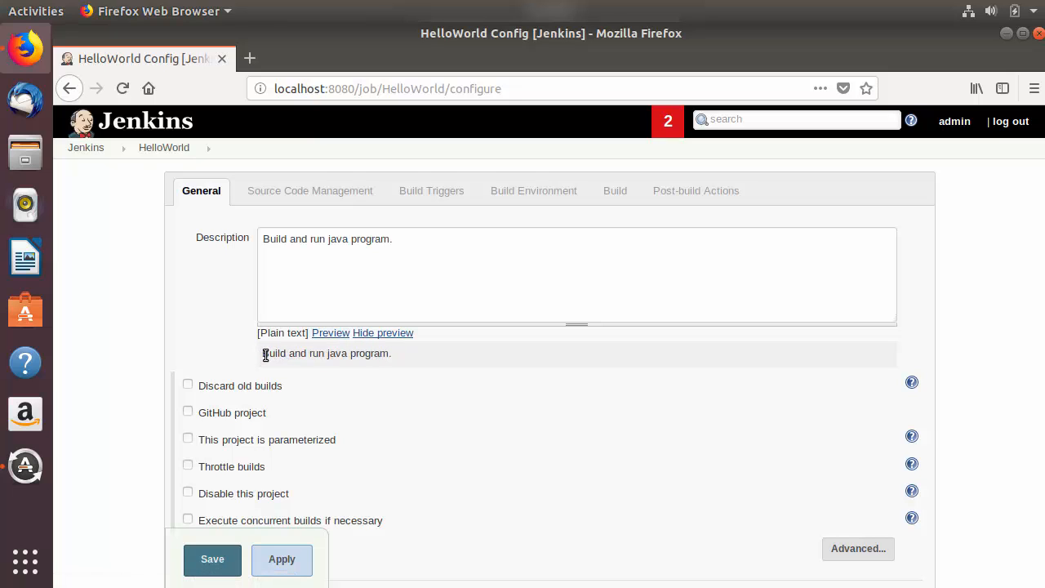
pyautogui.moveTo(263, 353); pyautogui.dragTo(392, 356)
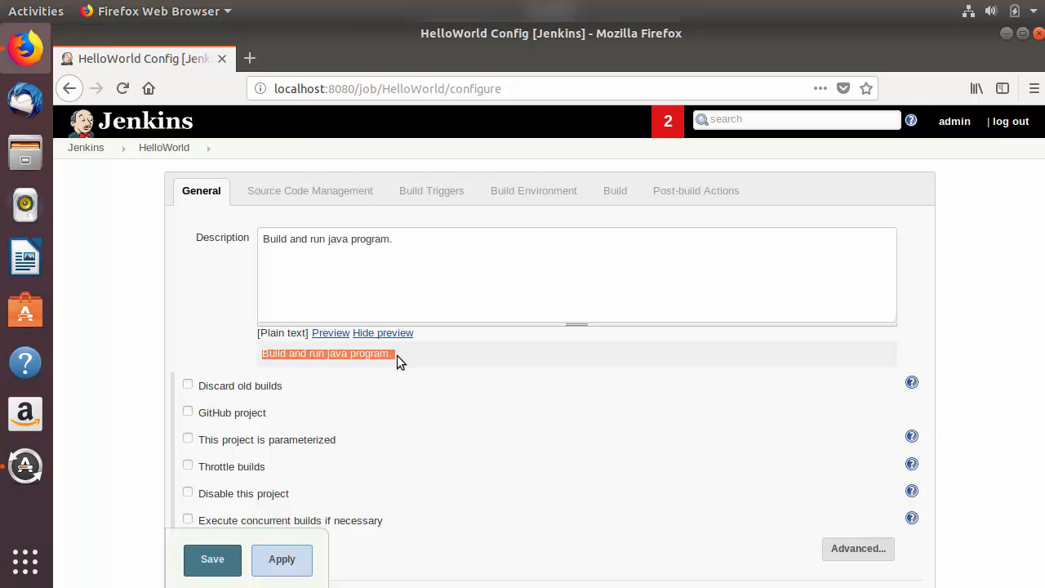
pyautogui.click(282, 354)
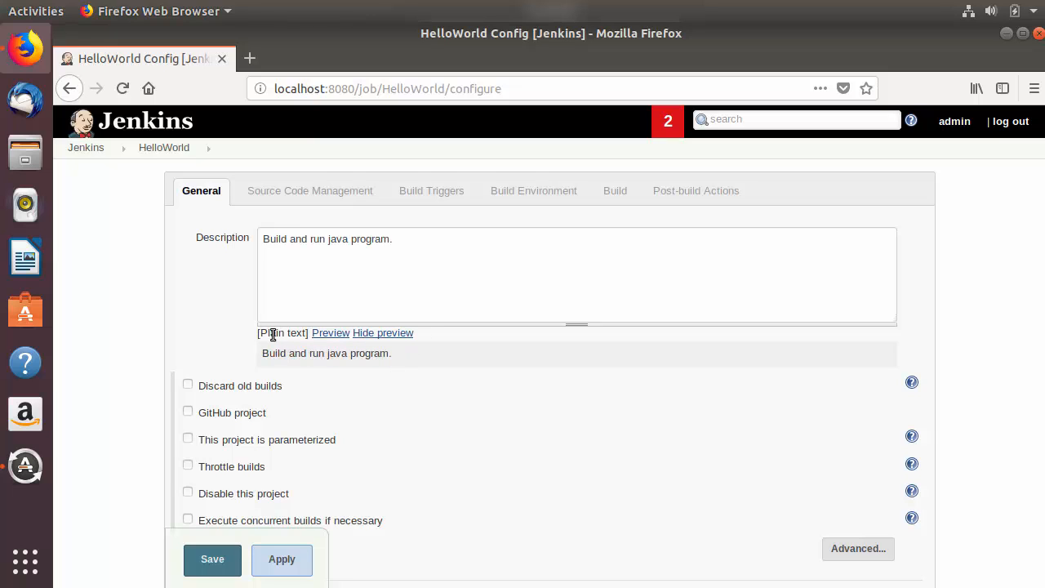
pyautogui.moveTo(261, 333); pyautogui.dragTo(309, 333)
pyautogui.click(263, 240)
# - Go past Source Code Management to the project's Build Triggers section and enable the Build periodically option
pyautogui.scroll(-2, 227, 288)
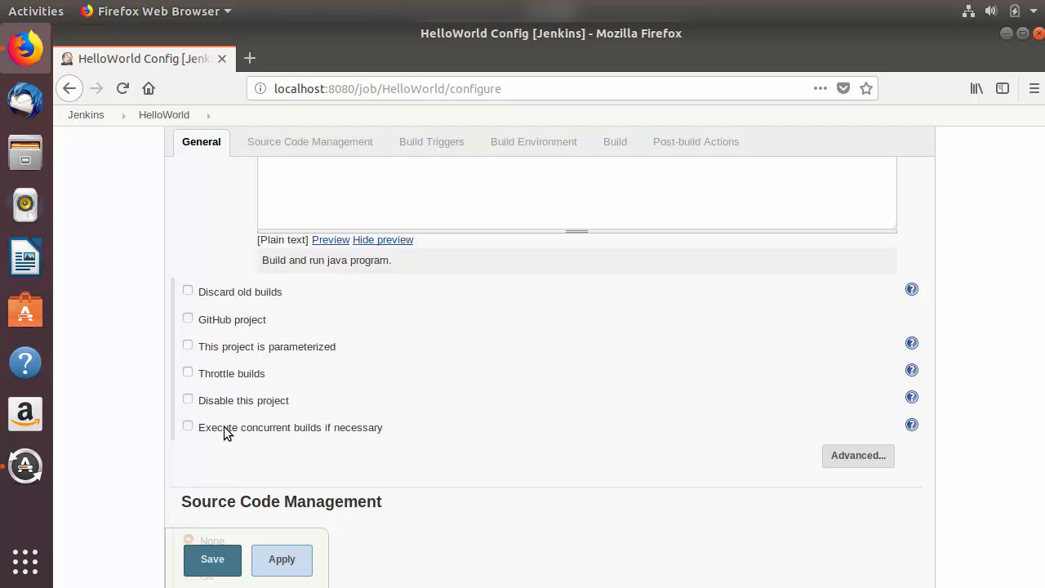
pyautogui.click(277, 148)
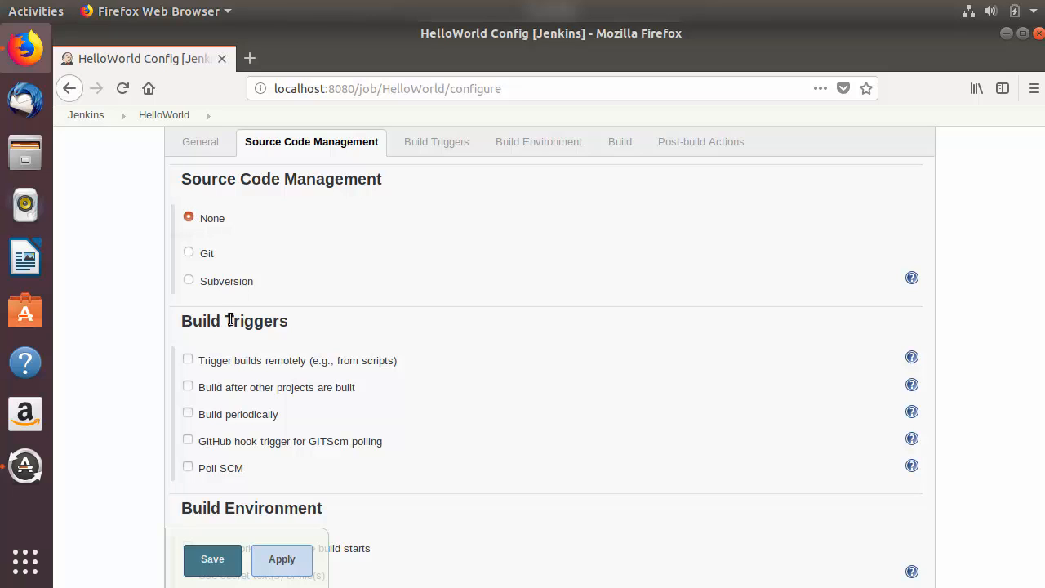
pyautogui.click(416, 145)
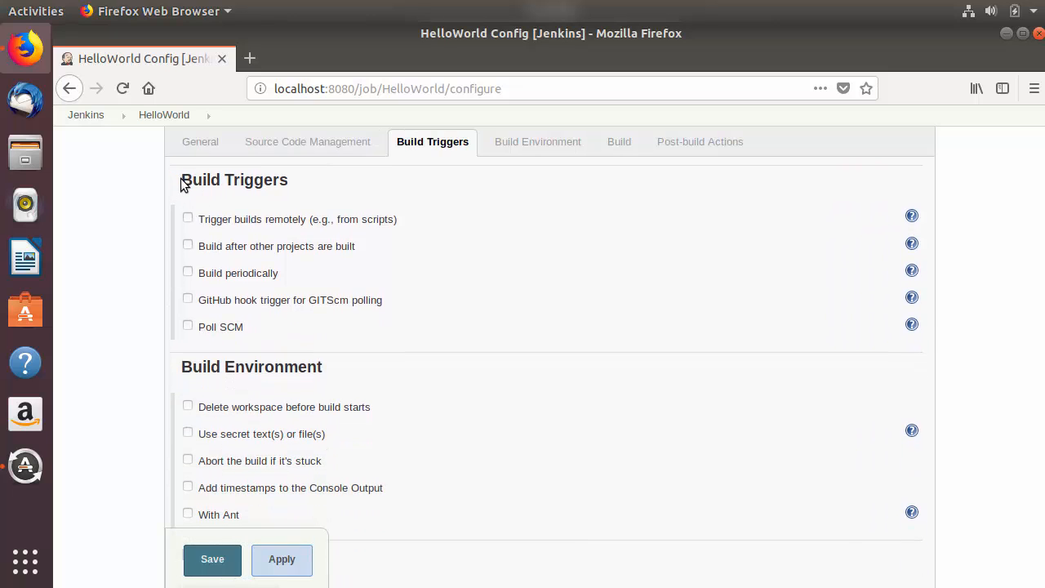
pyautogui.moveTo(181, 188); pyautogui.dragTo(294, 187)
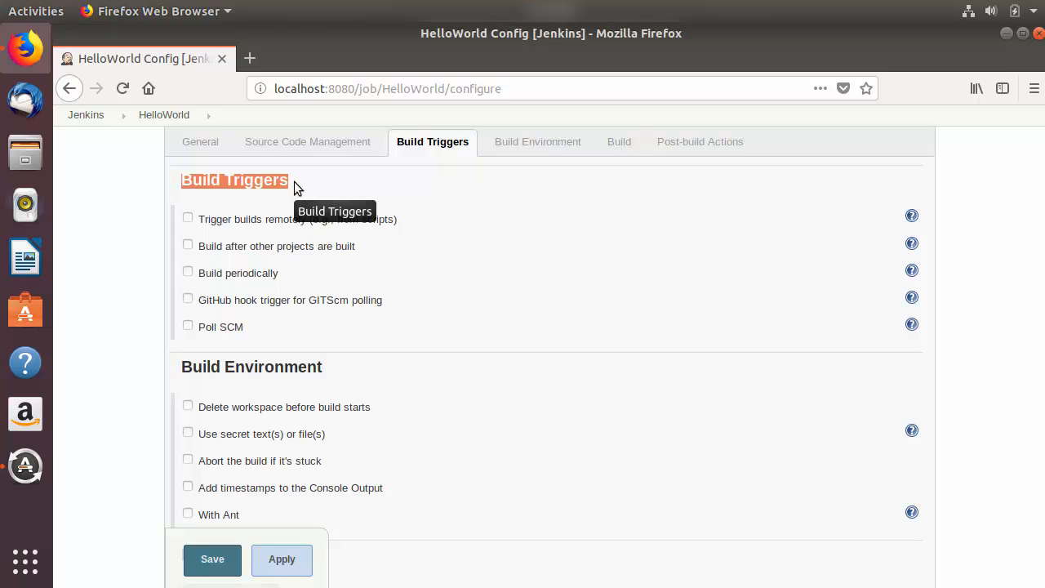
pyautogui.click(365, 188)
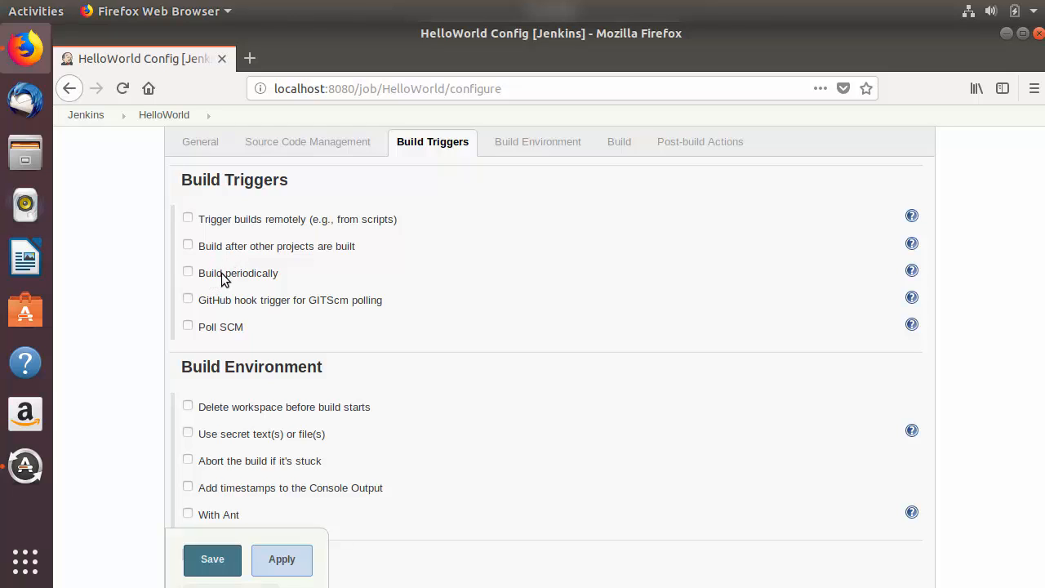
pyautogui.click(189, 273)
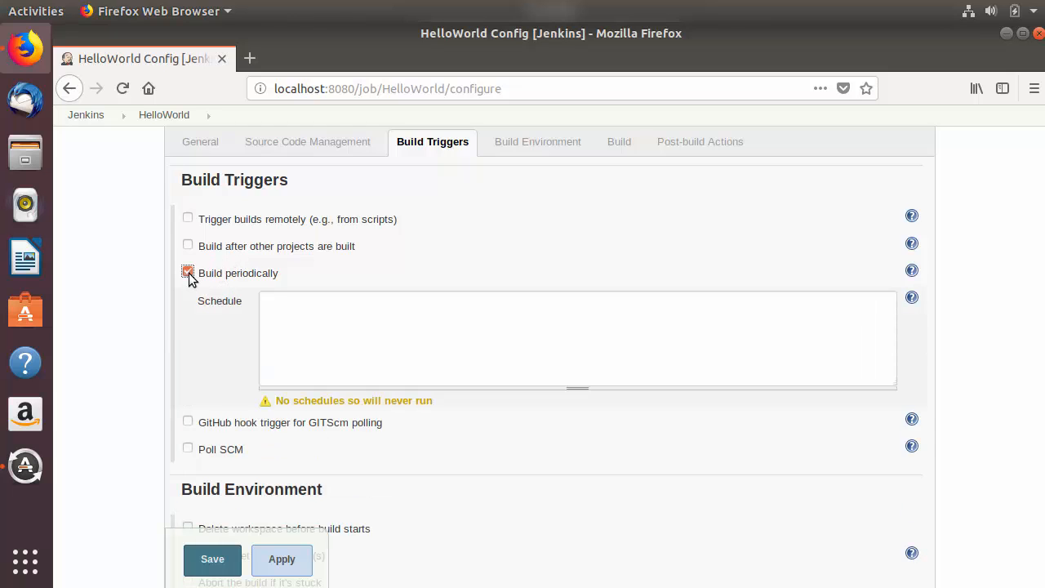
pyautogui.scroll(-1, 194, 280)
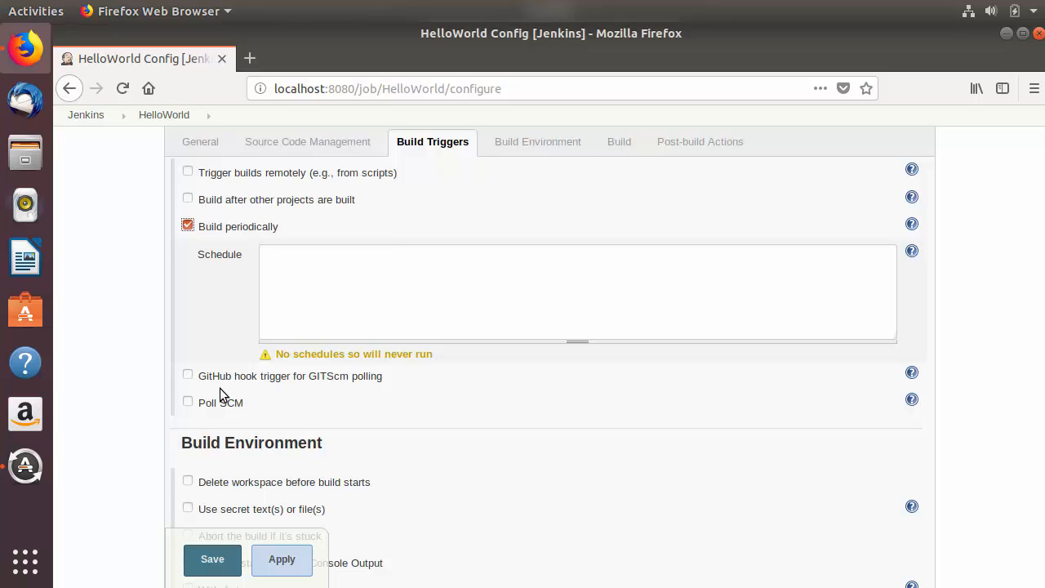
# - Show the cron syntax help for the Schedule field and set the build schedule to * * * * *
pyautogui.click(291, 255)
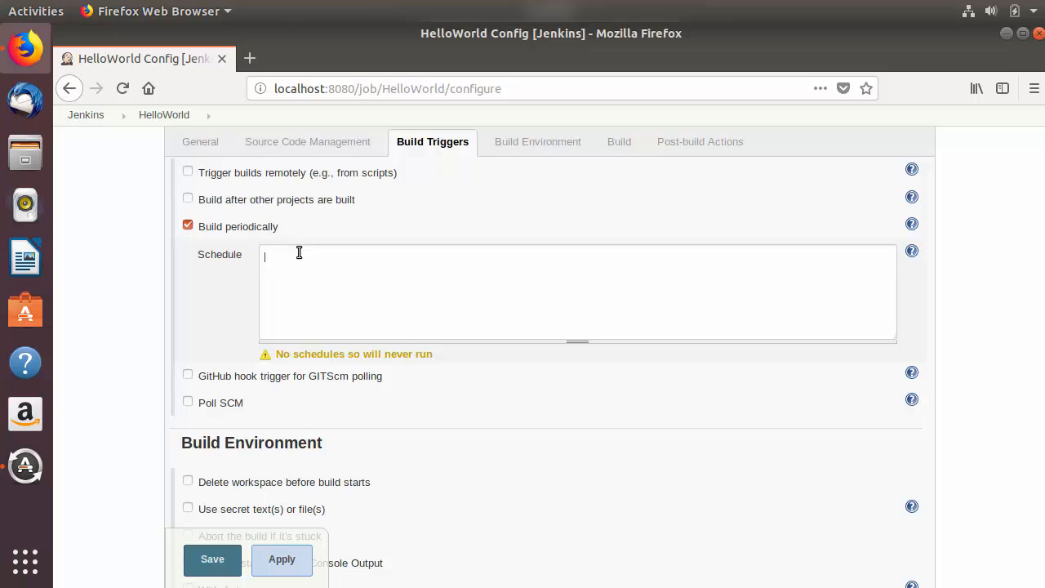
pyautogui.click(911, 253)
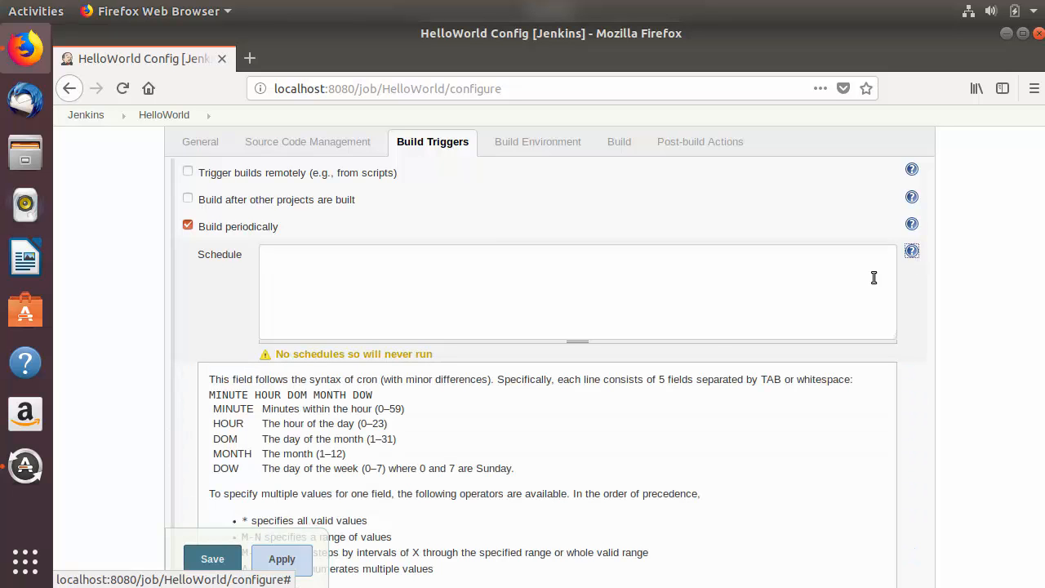
pyautogui.scroll(-1, 348, 311)
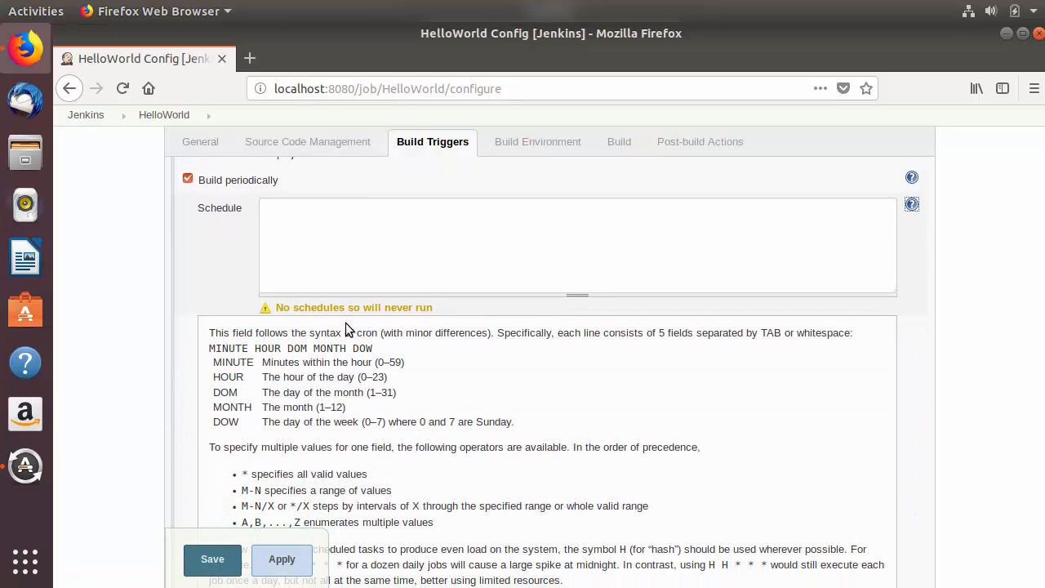
pyautogui.scroll(-4, 345, 323)
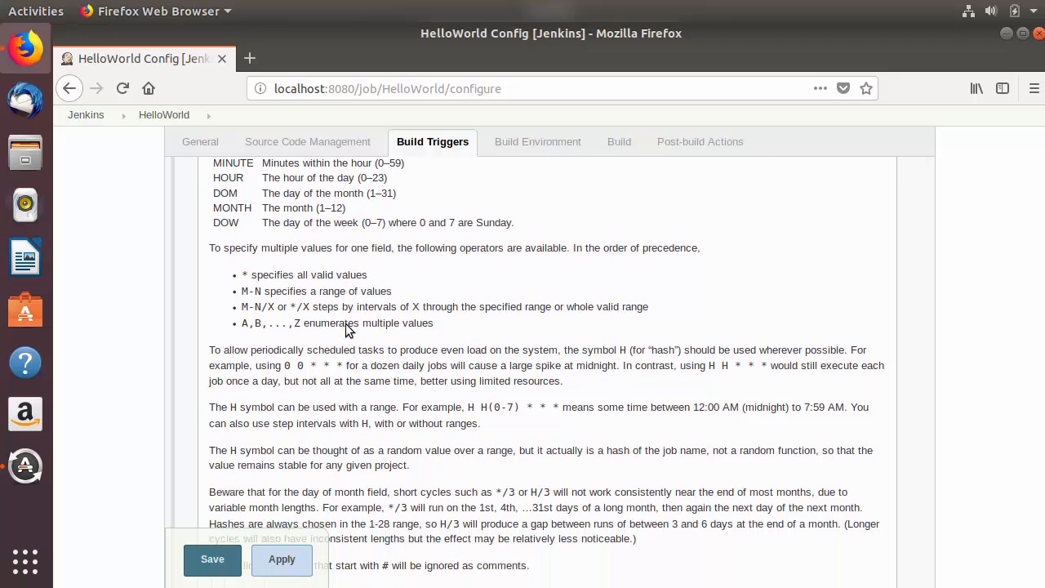
pyautogui.scroll(3, 346, 323)
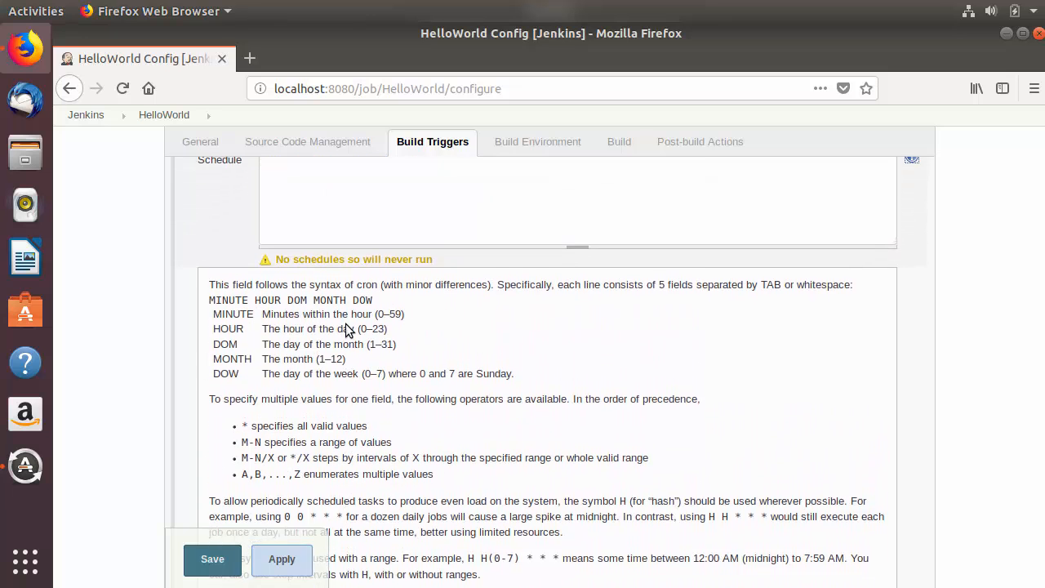
pyautogui.scroll(1, 345, 323)
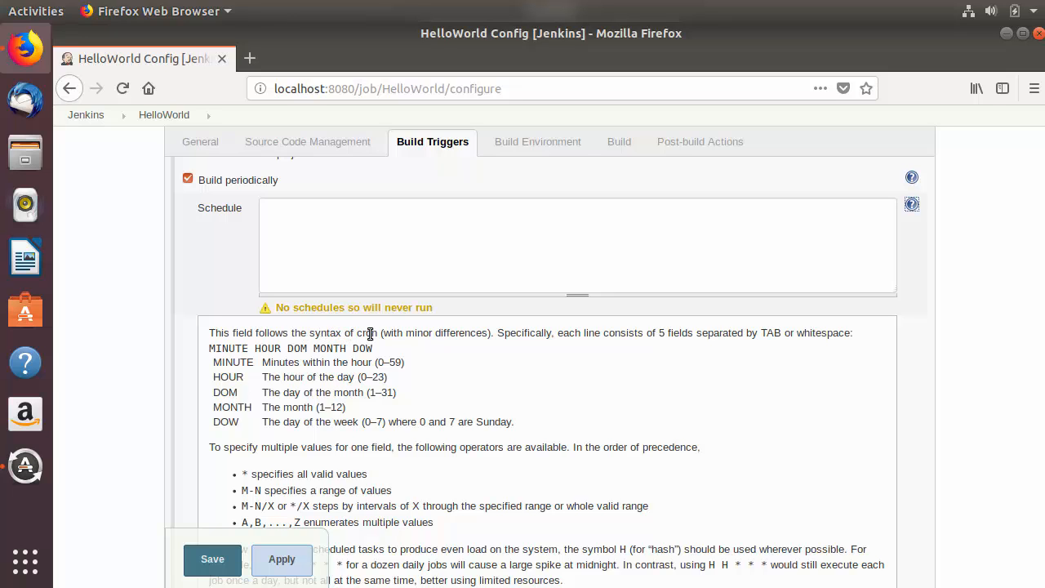
pyautogui.click(361, 223)
pyautogui.write('* * * * *')
# - Examine the entered schedule expression against the validation message and syntax help shown beneath it
pyautogui.moveTo(303, 210); pyautogui.dragTo(255, 212)
pyautogui.click(275, 210)
pyautogui.click(302, 212)
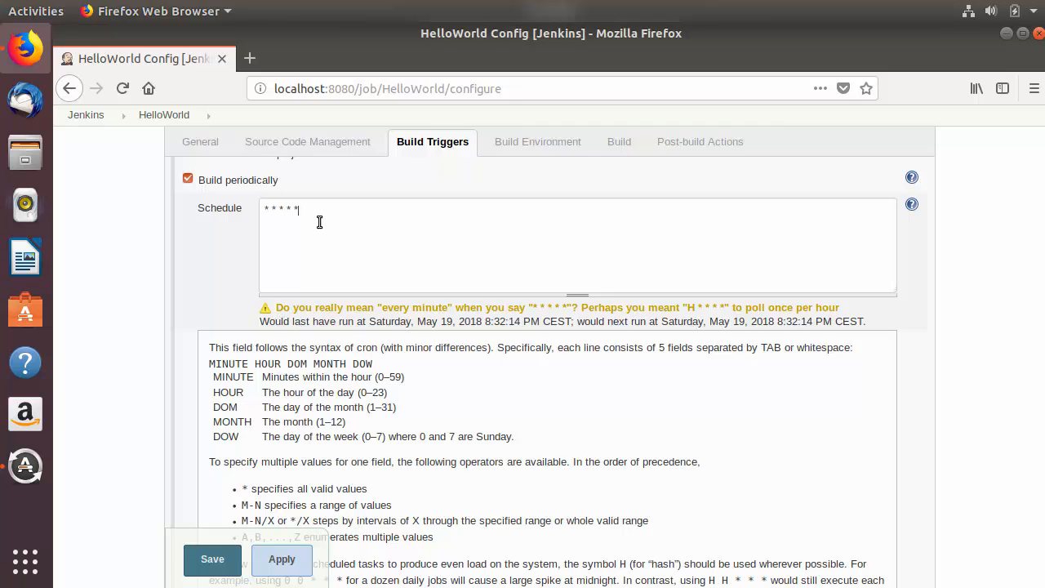
pyautogui.moveTo(319, 212); pyautogui.dragTo(255, 208)
pyautogui.moveTo(278, 309); pyautogui.dragTo(543, 312)
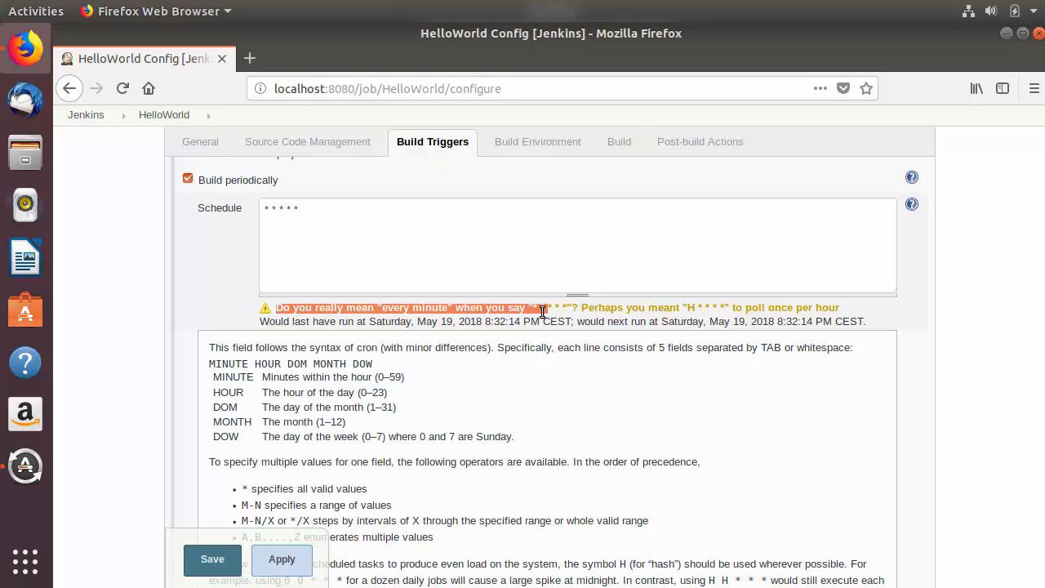
pyautogui.click(543, 311)
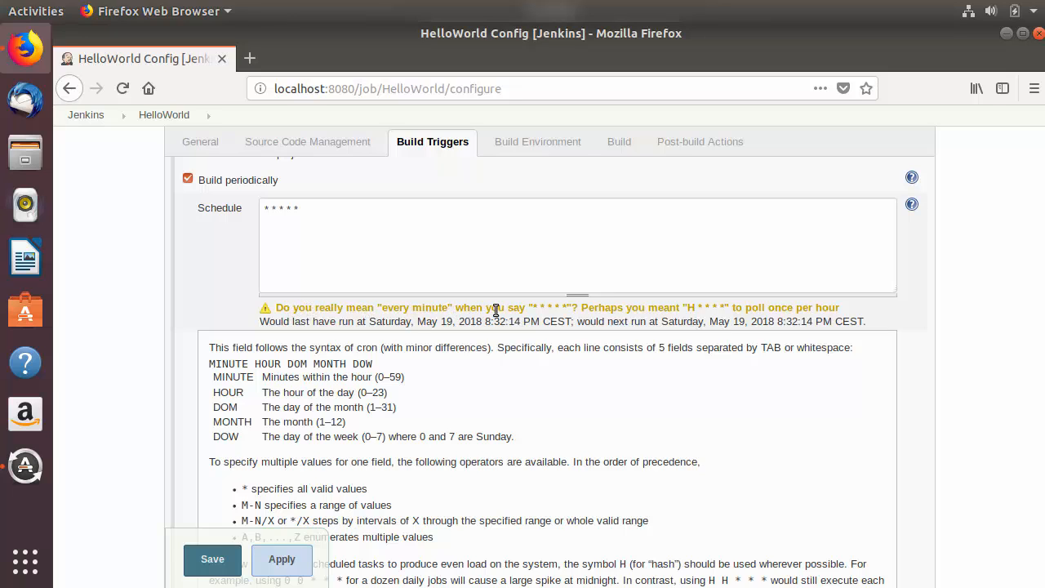
pyautogui.moveTo(533, 311); pyautogui.dragTo(570, 308)
pyautogui.click(597, 306)
pyautogui.moveTo(683, 310); pyautogui.dragTo(747, 311)
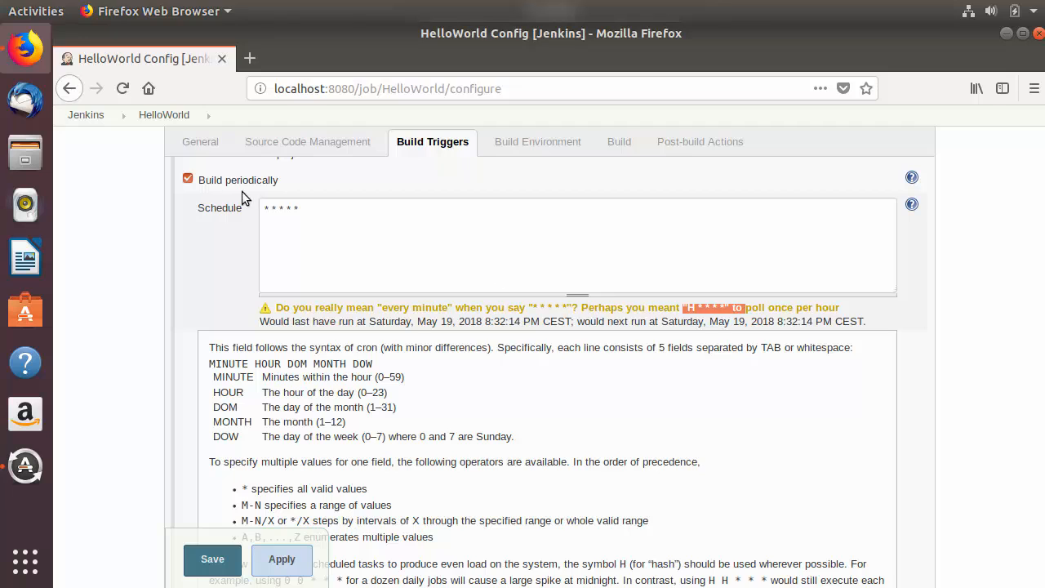
pyautogui.moveTo(329, 210); pyautogui.dragTo(263, 204)
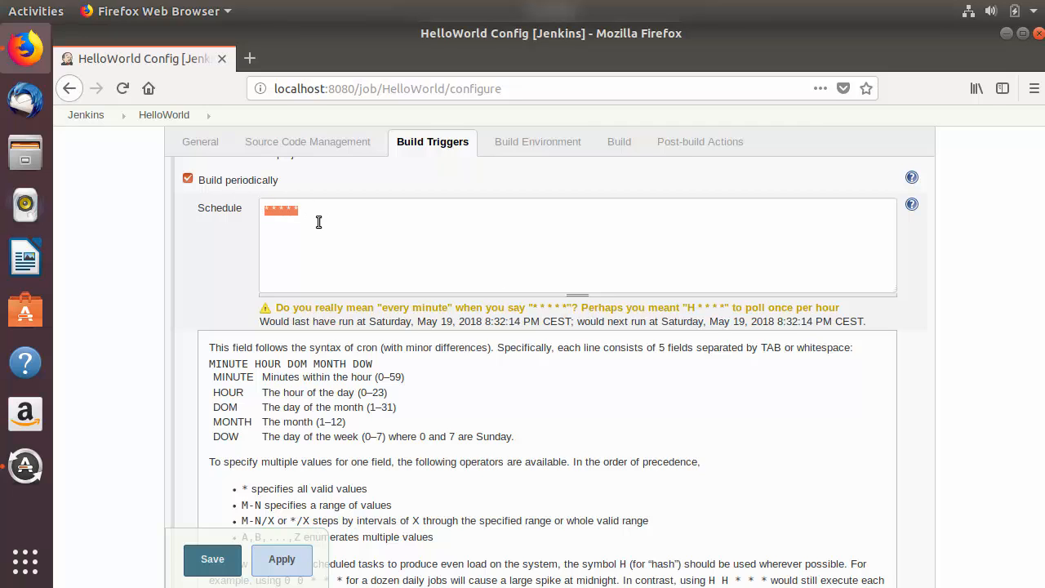
pyautogui.click(376, 251)
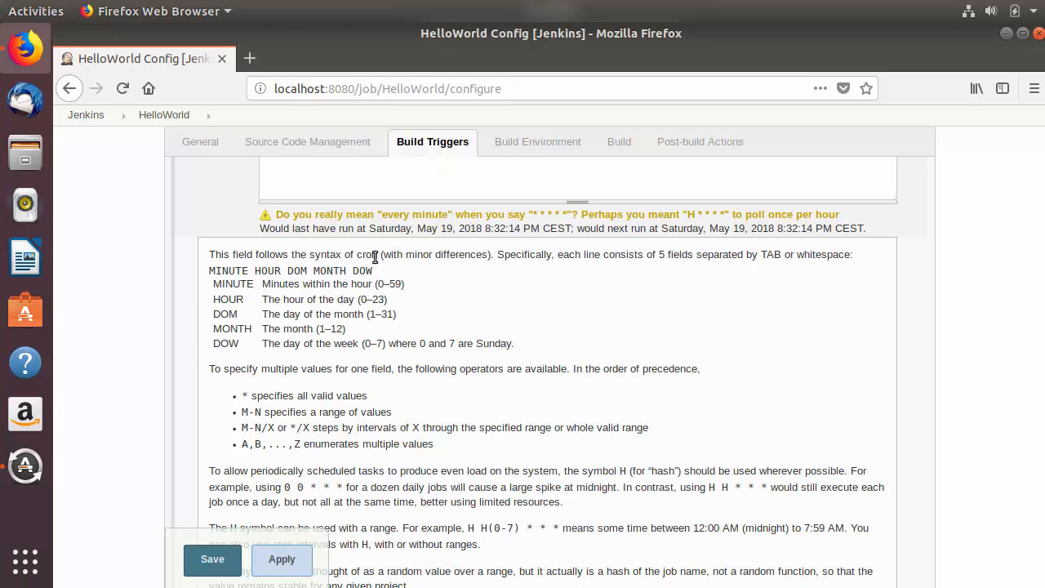
# - Examine the cron field order MINUTE HOUR DOM MONTH DOW in the Schedule help, going through each field in turn
pyautogui.moveTo(210, 291); pyautogui.dragTo(465, 472)
pyautogui.click(401, 365)
pyautogui.scroll(2, 402, 359)
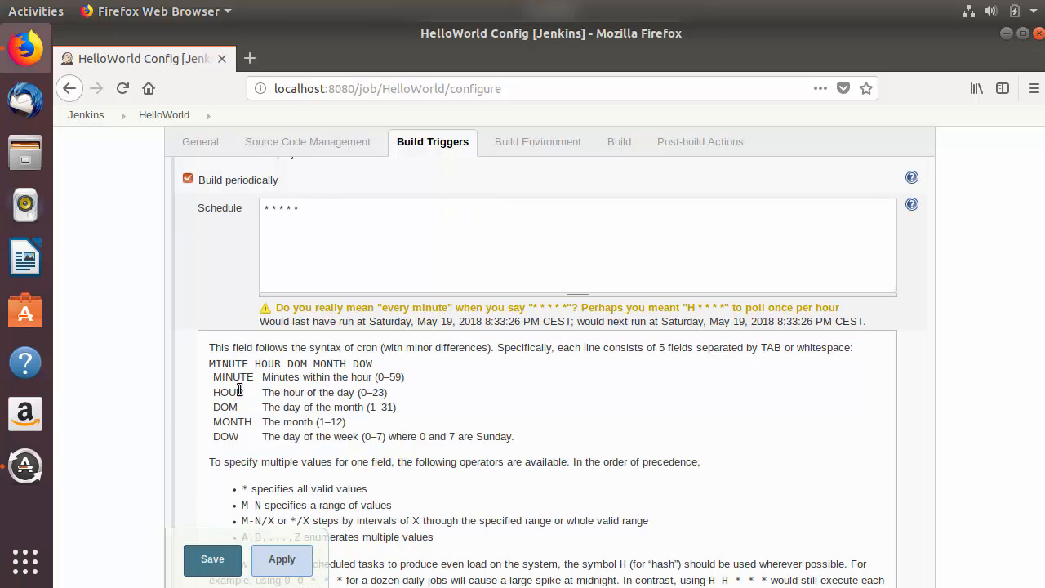
pyautogui.moveTo(211, 363); pyautogui.dragTo(374, 364)
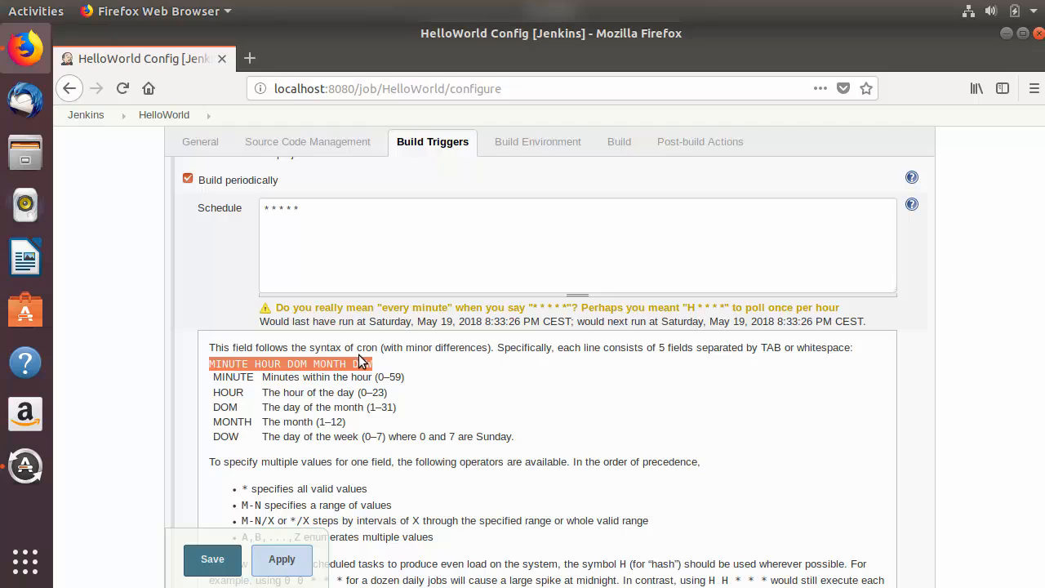
pyautogui.doubleClick(220, 367)
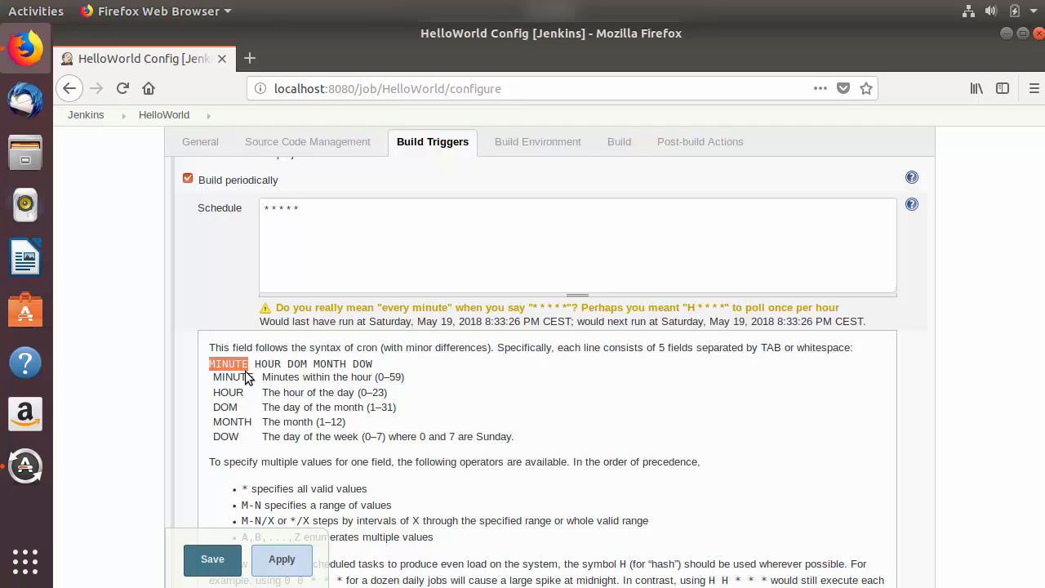
pyautogui.click(260, 365)
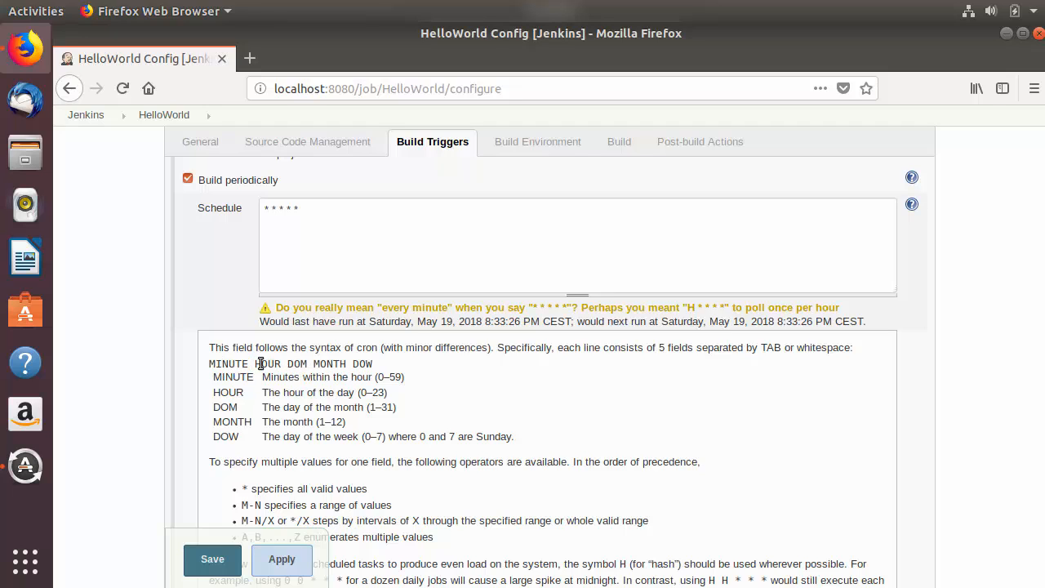
pyautogui.tripleClick(260, 365)
pyautogui.click(260, 364)
pyautogui.doubleClick(260, 363)
pyautogui.doubleClick(301, 364)
pyautogui.doubleClick(336, 363)
pyautogui.doubleClick(362, 363)
pyautogui.click(403, 376)
# - Copy the every-fifteen-minutes example H/15 * * * * from the help text and replace the Schedule value with it
pyautogui.scroll(-3, 403, 376)
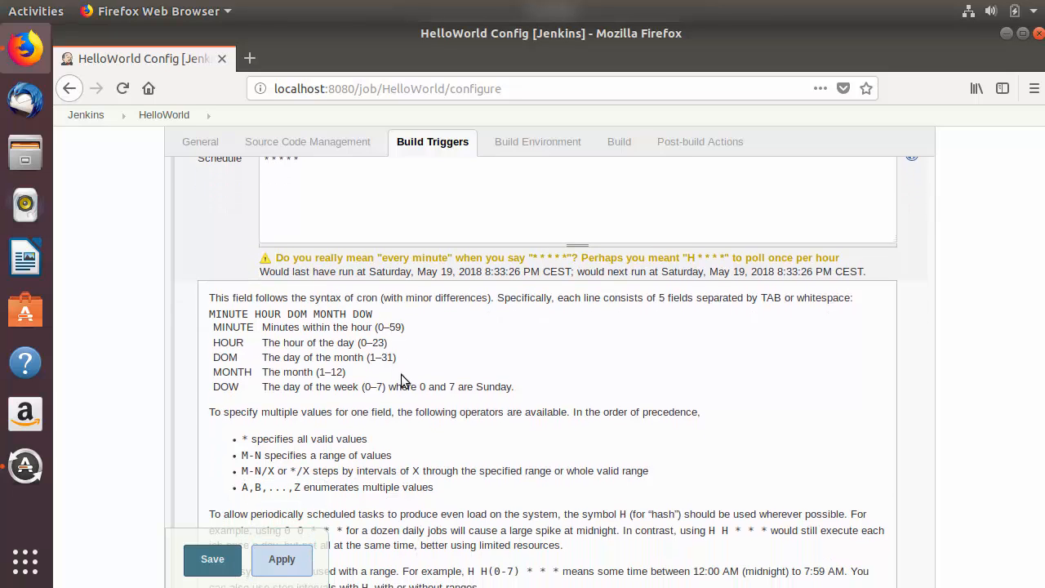
pyautogui.scroll(-10, 403, 376)
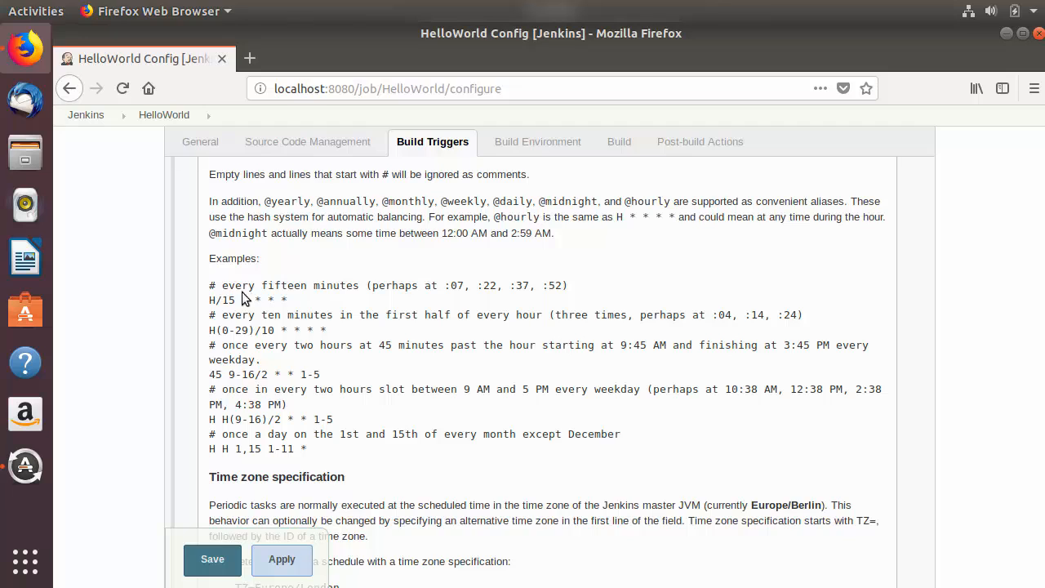
pyautogui.moveTo(223, 286); pyautogui.dragTo(358, 287)
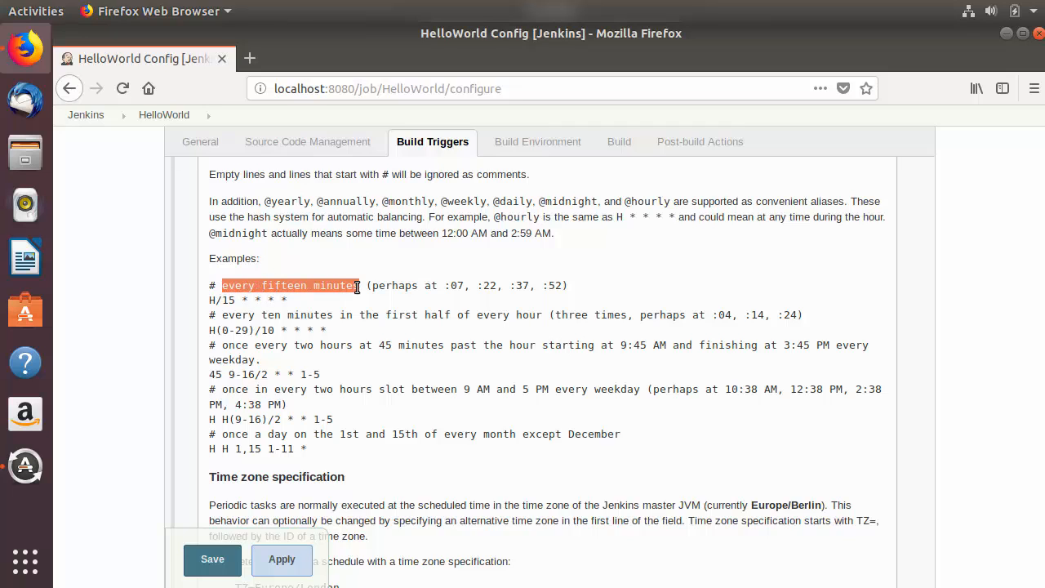
pyautogui.moveTo(297, 299); pyautogui.dragTo(204, 302)
pyautogui.hotkey('ctrl', 'c')
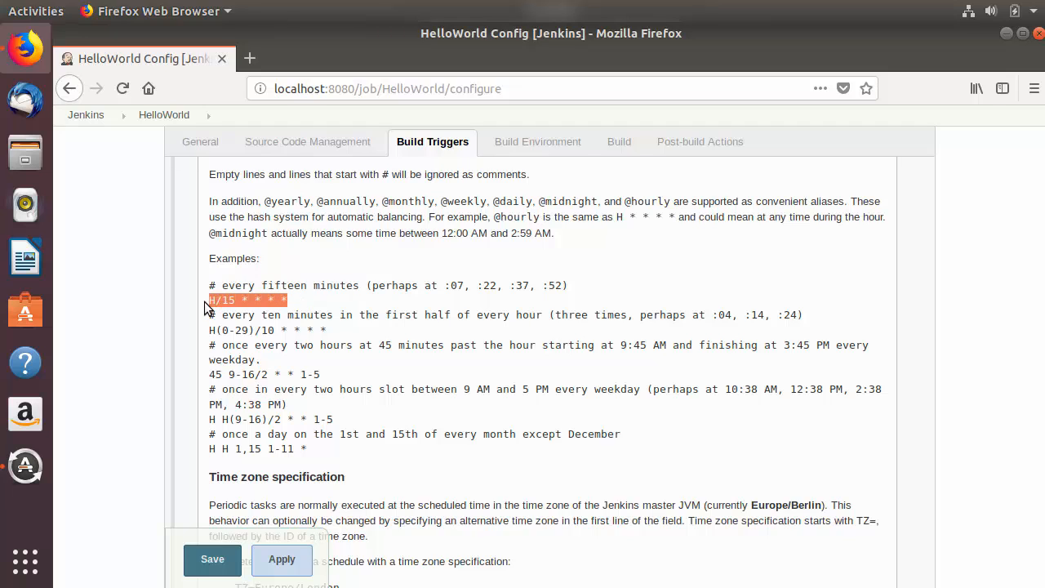
pyautogui.scroll(6, 299, 335)
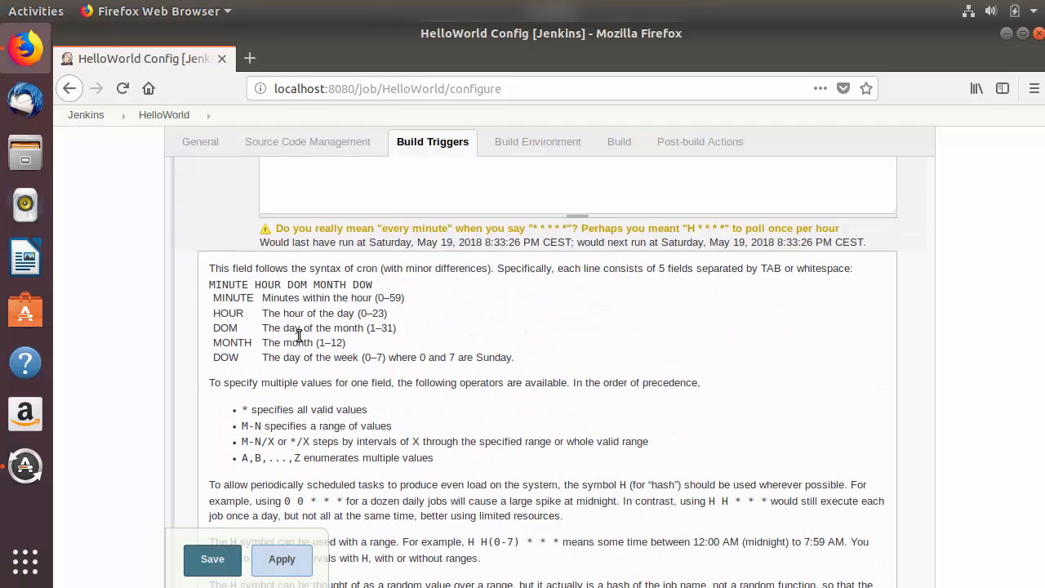
pyautogui.scroll(4, 300, 335)
pyautogui.moveTo(320, 303); pyautogui.dragTo(226, 301)
pyautogui.hotkey('ctrl', 'v')
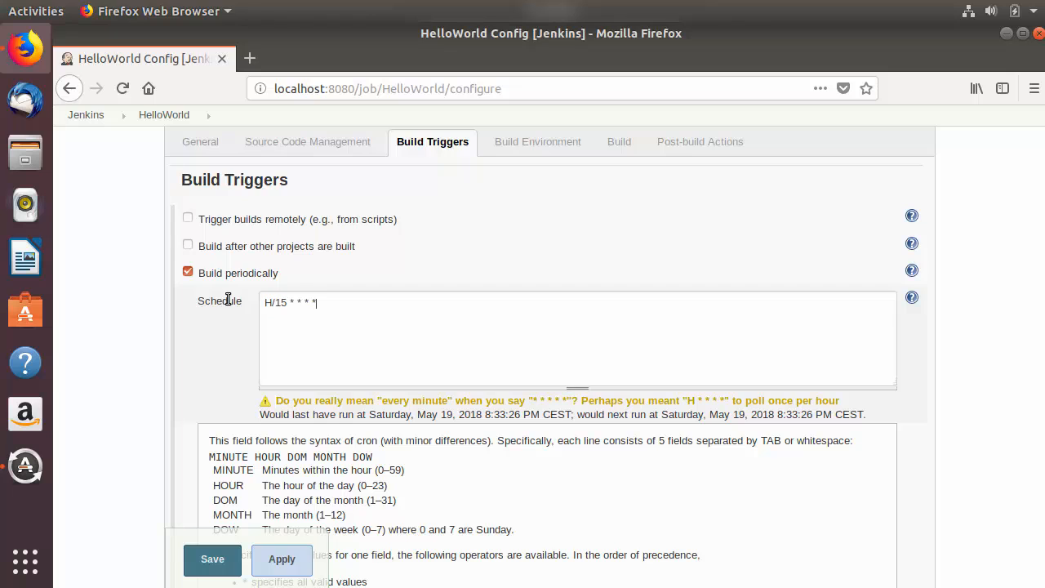
pyautogui.click(212, 381)
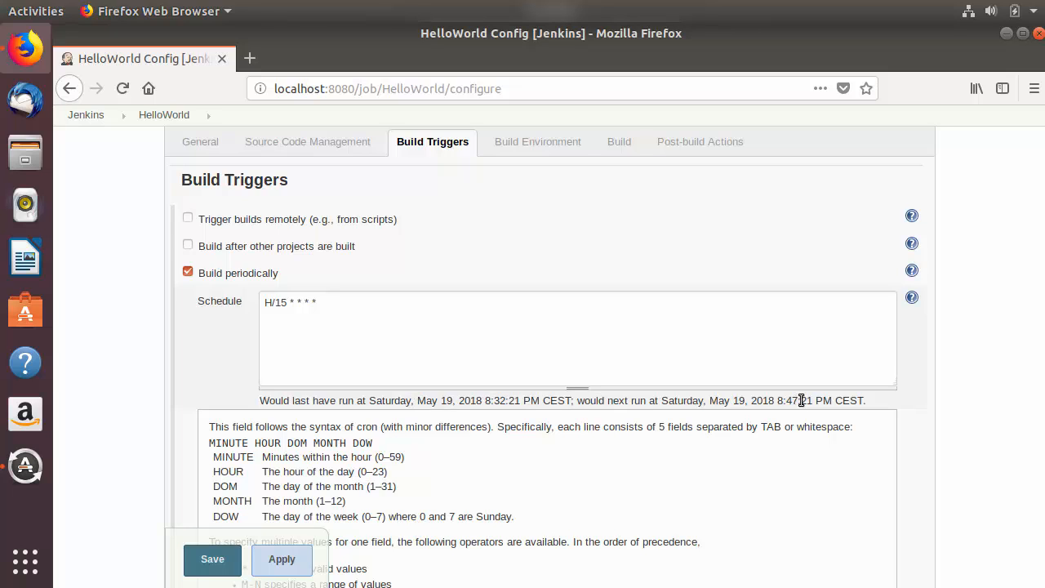
# - Check the next scheduled run time and review the other example schedules in the help text
pyautogui.moveTo(788, 400); pyautogui.dragTo(814, 403)
pyautogui.click(558, 448)
pyautogui.scroll(-10, 559, 448)
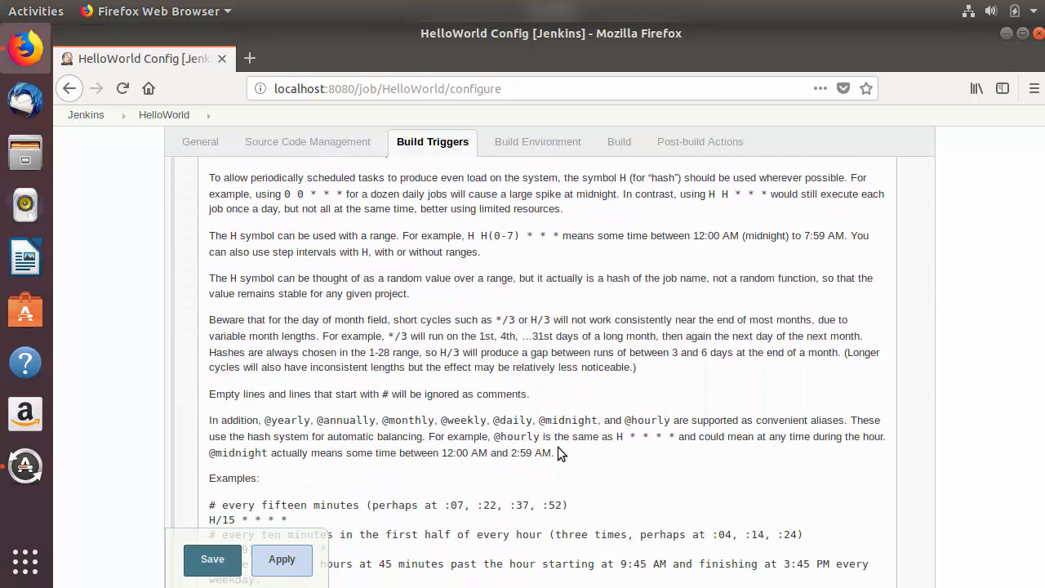
pyautogui.scroll(-3, 557, 447)
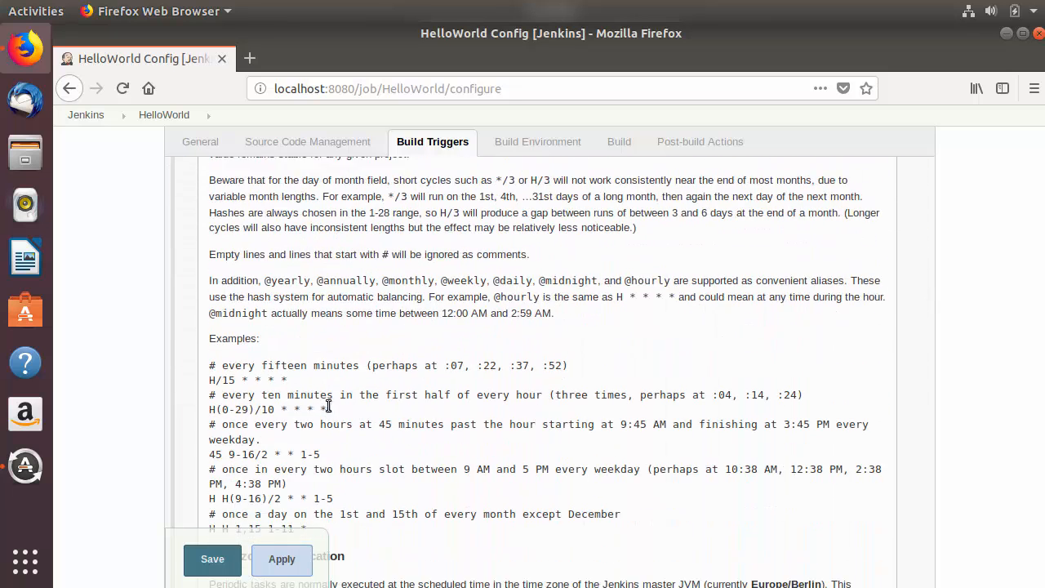
pyautogui.moveTo(325, 408); pyautogui.dragTo(206, 406)
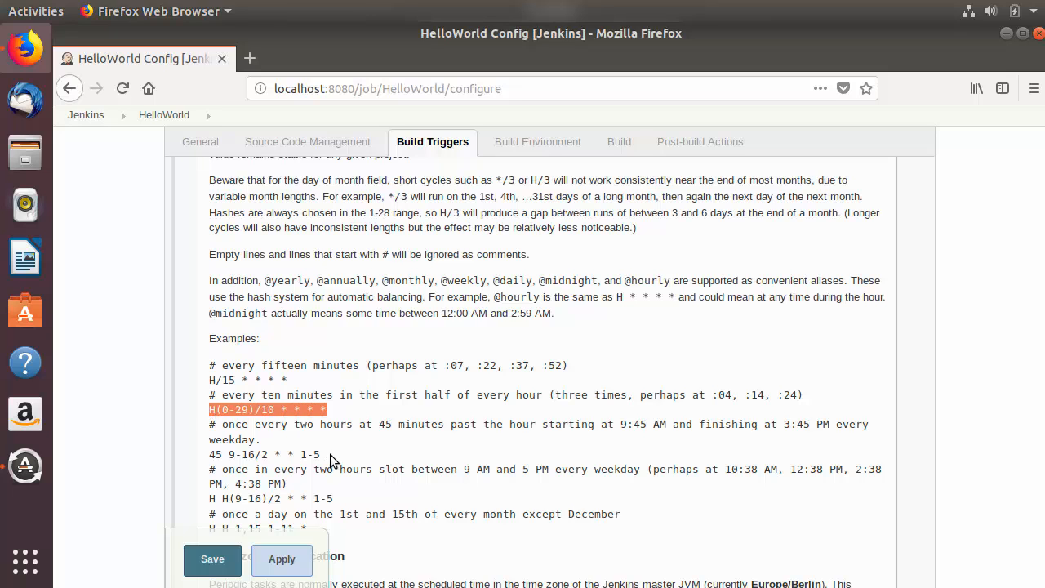
pyautogui.moveTo(330, 454); pyautogui.dragTo(199, 449)
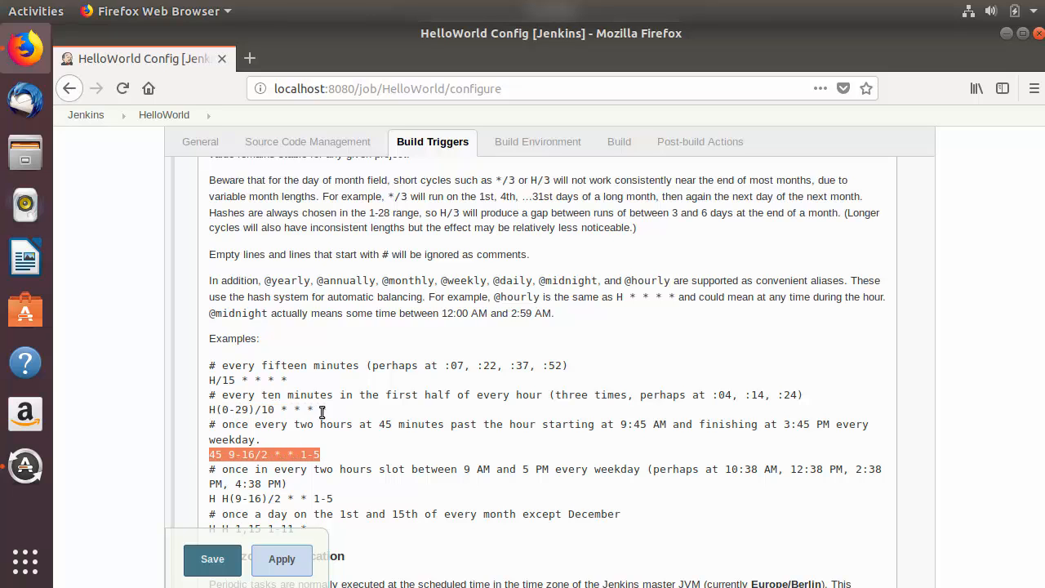
pyautogui.scroll(-2, 322, 412)
# - Replace H/15 with * so the build schedule reads * * * * *, and hide the Schedule field's help
pyautogui.scroll(15, 305, 362)
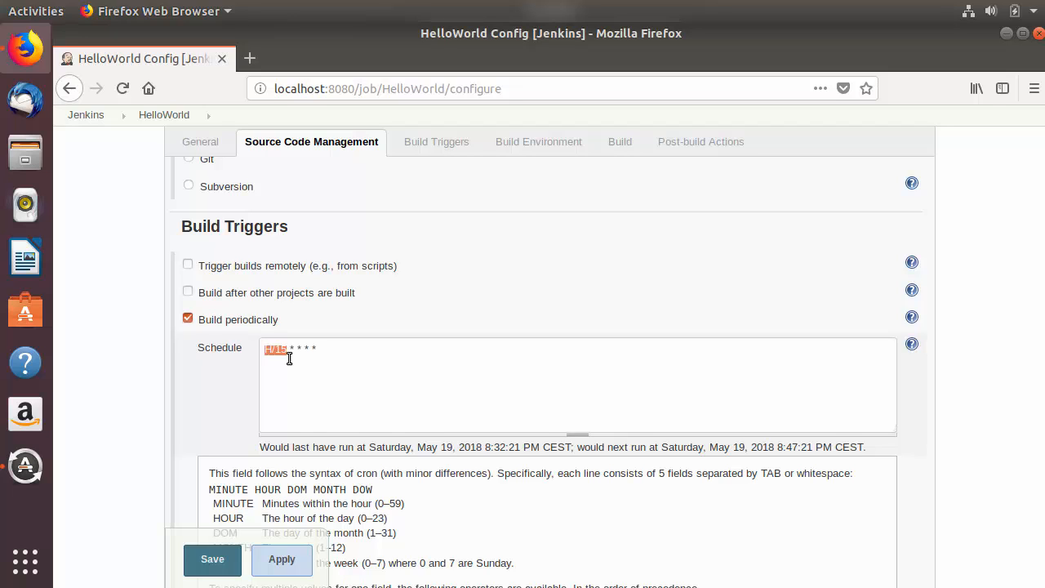
pyautogui.press('BackSpace')
pyautogui.write('*')
pyautogui.moveTo(308, 349); pyautogui.dragTo(263, 345)
pyautogui.click(194, 378)
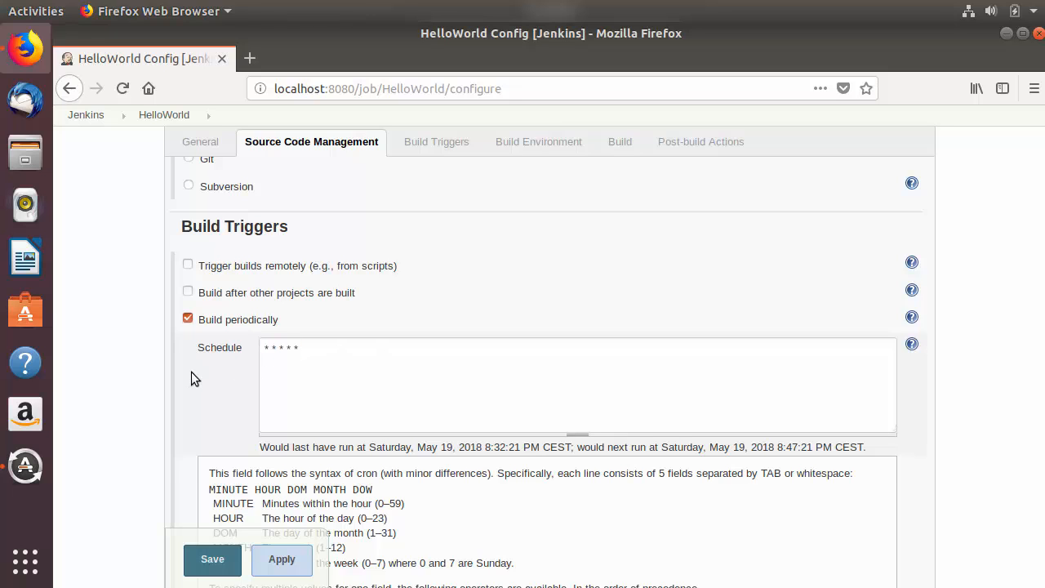
pyautogui.click(912, 345)
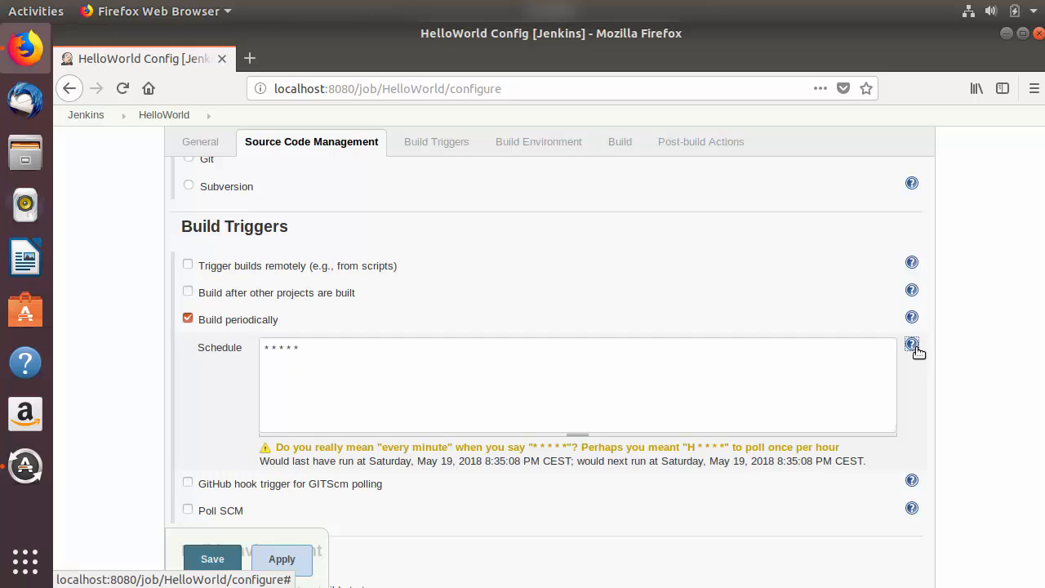
# - Go to the project's Build Environment section and review its available options
pyautogui.scroll(-3, 946, 355)
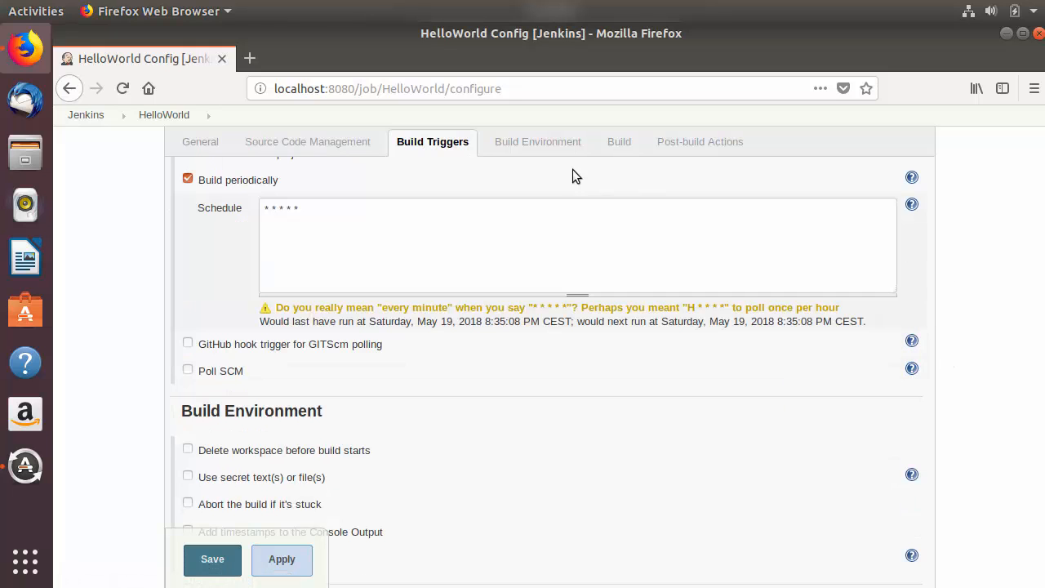
pyautogui.click(530, 147)
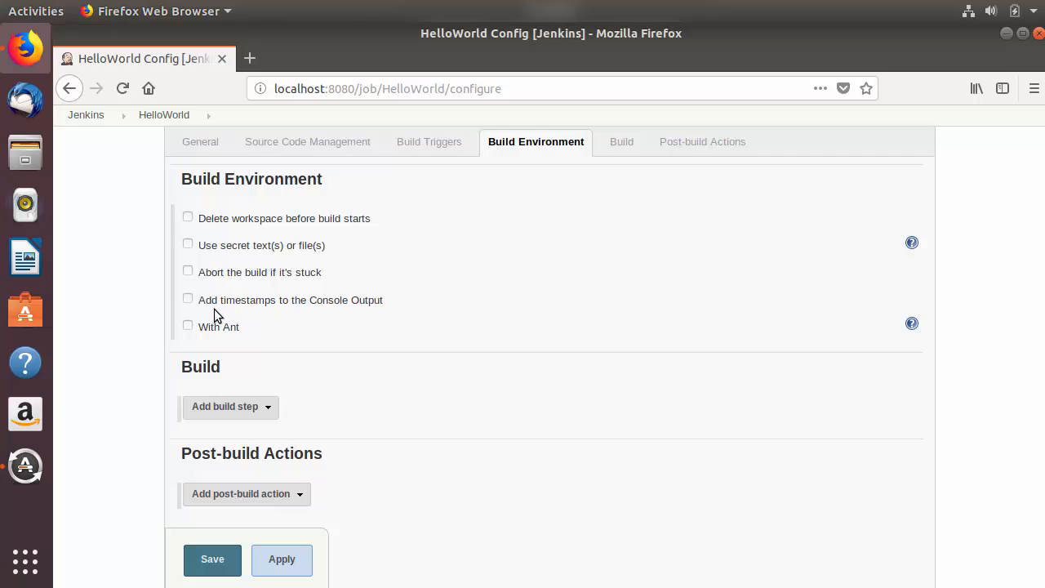
pyautogui.scroll(-1, 229, 294)
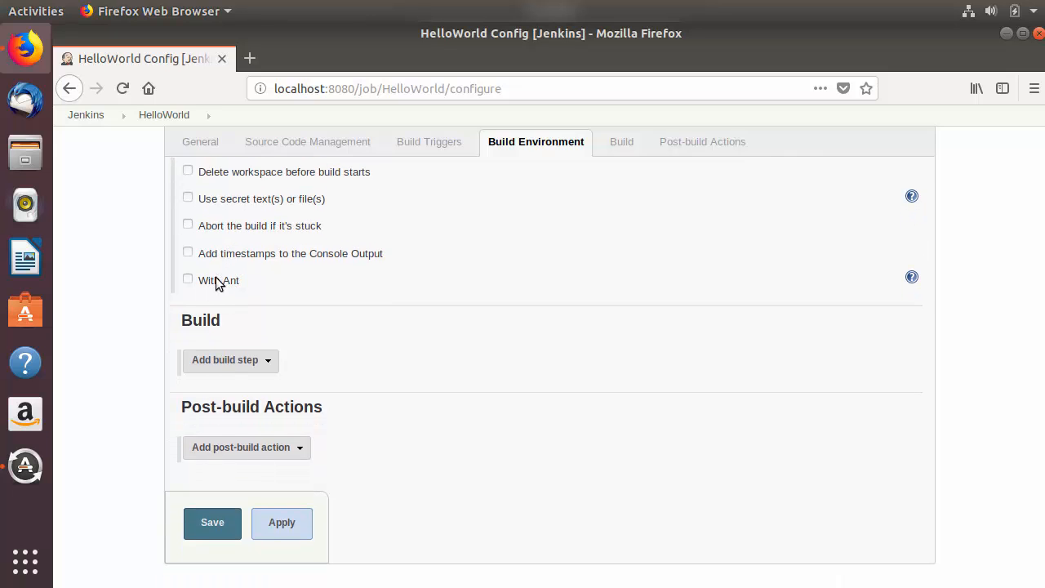
pyautogui.scroll(1, 232, 274)
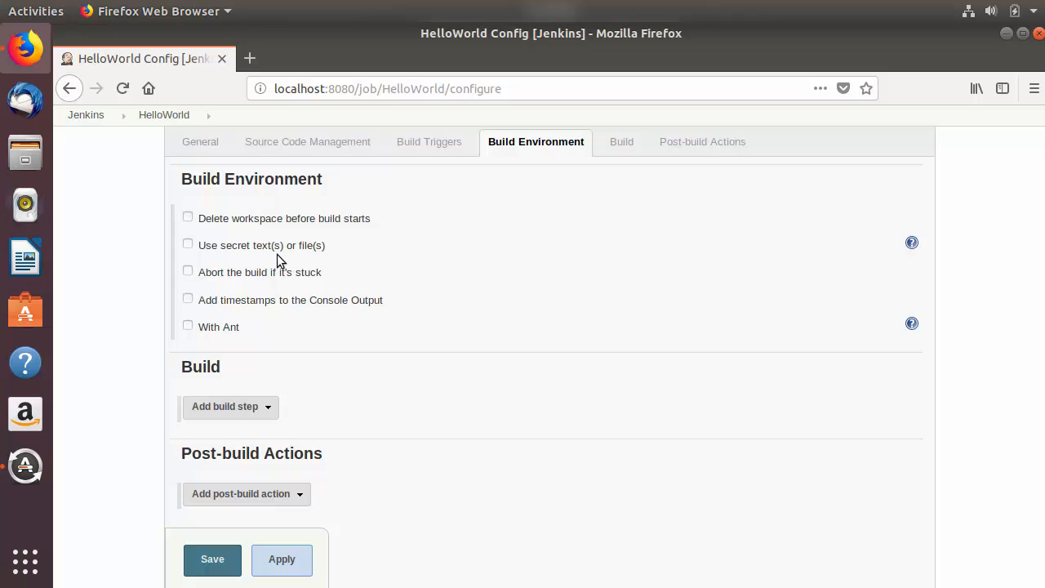
pyautogui.scroll(-2, 277, 254)
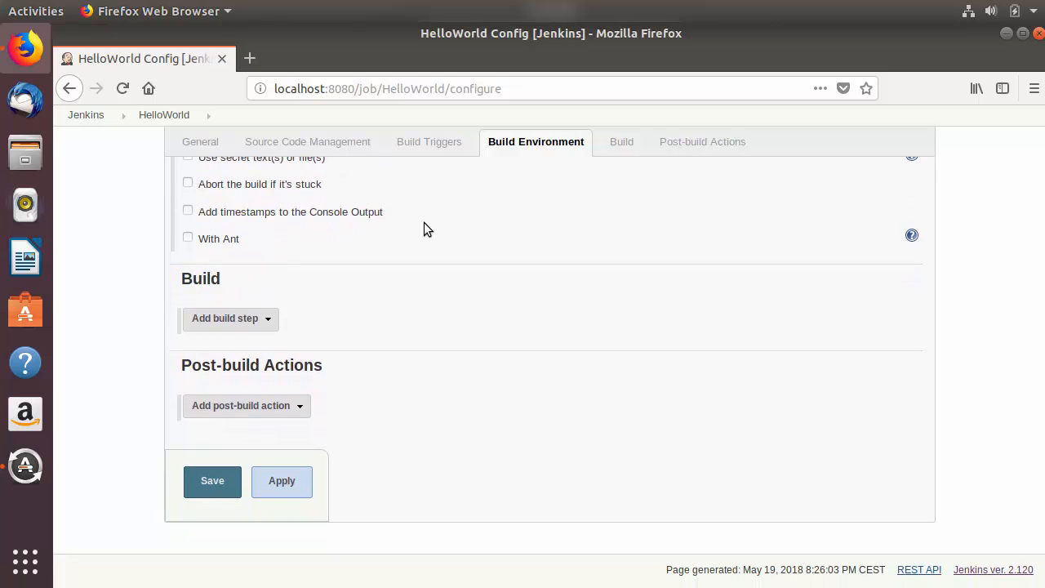
# - Add an Execute shell build step in the project's Build section and place the cursor in its Command field
pyautogui.click(619, 142)
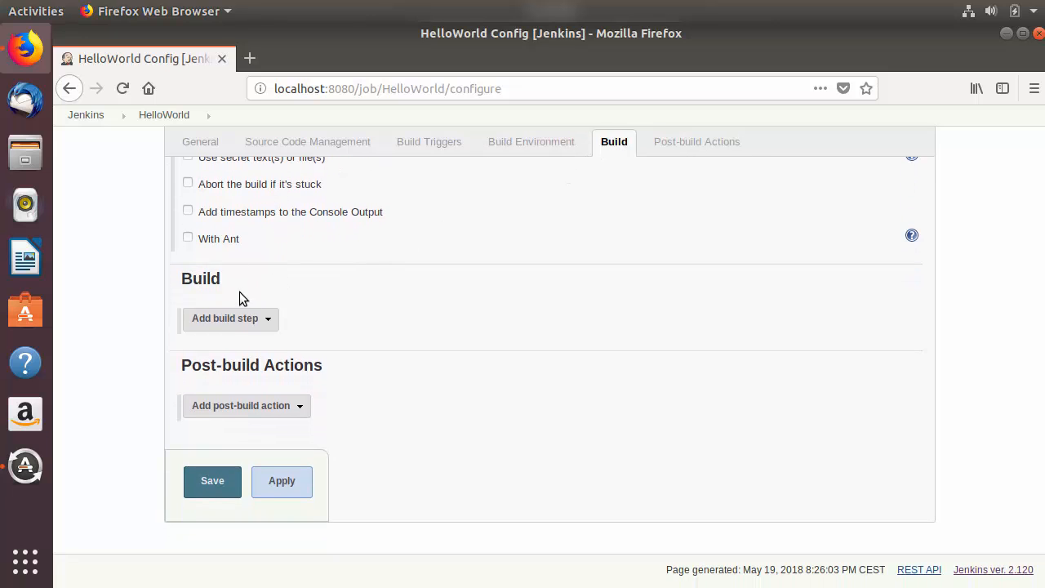
pyautogui.click(274, 319)
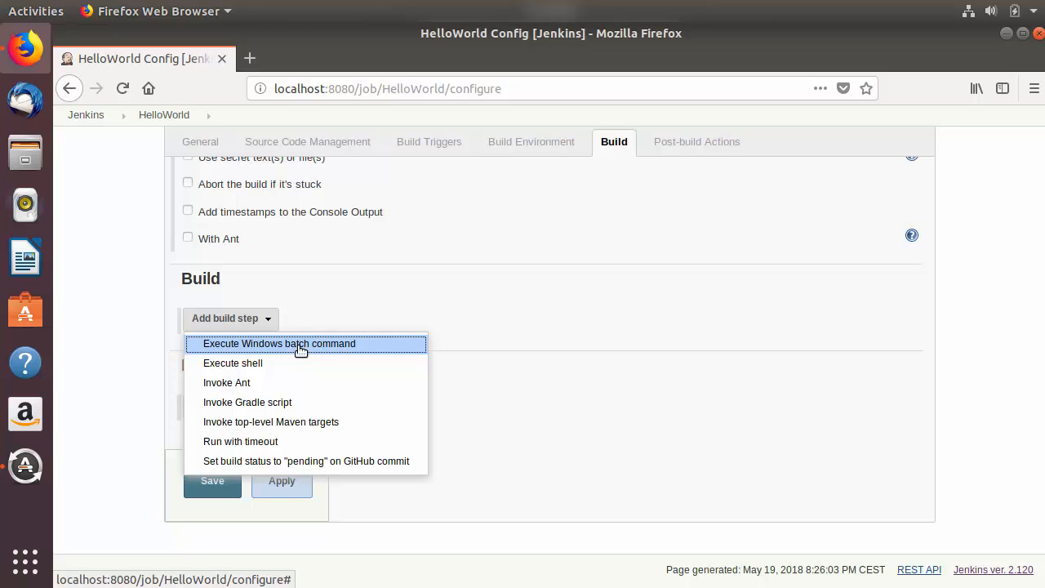
pyautogui.click(239, 367)
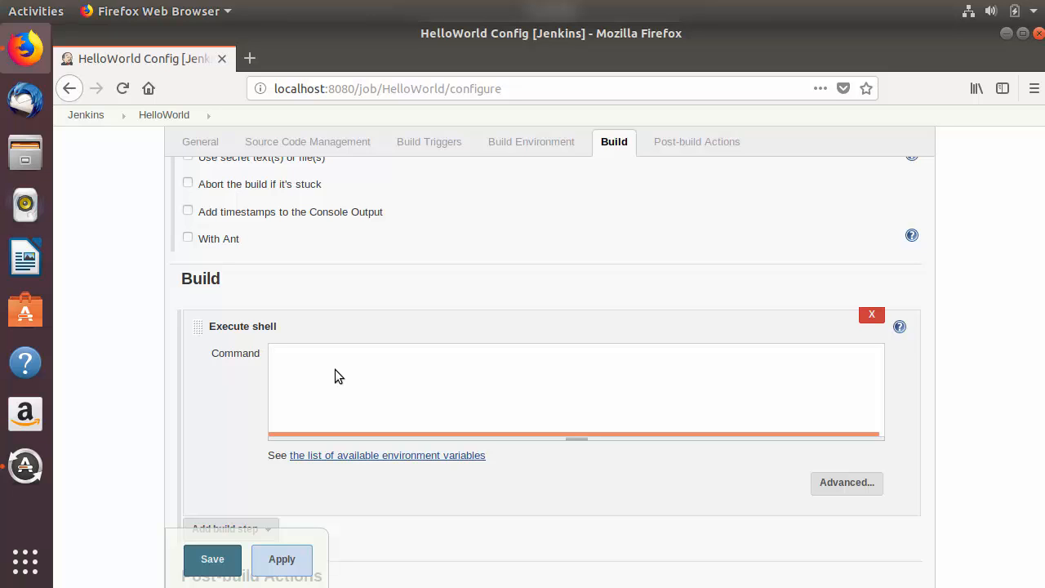
pyautogui.scroll(-2, 335, 368)
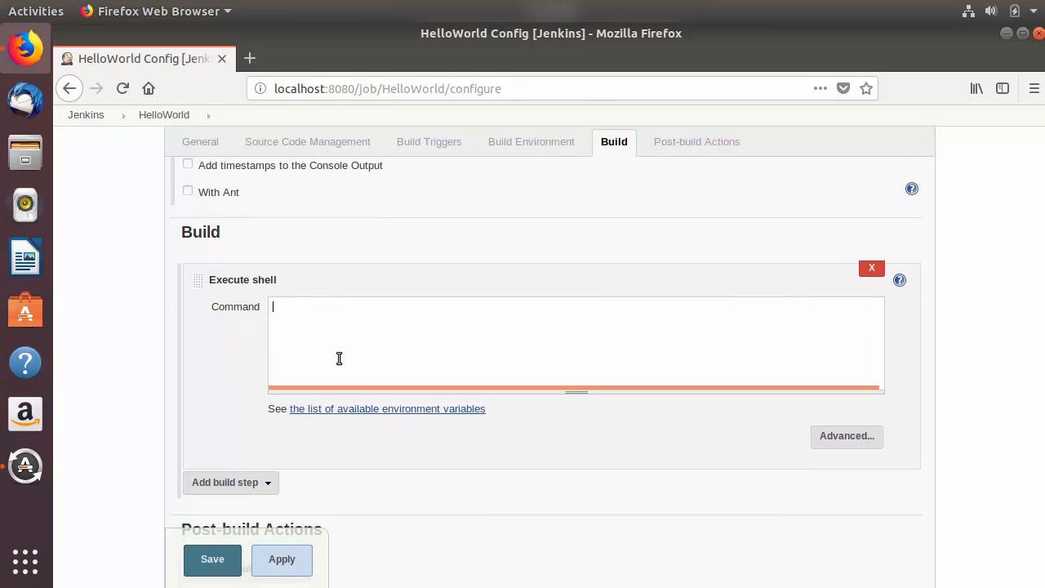
pyautogui.click(314, 319)
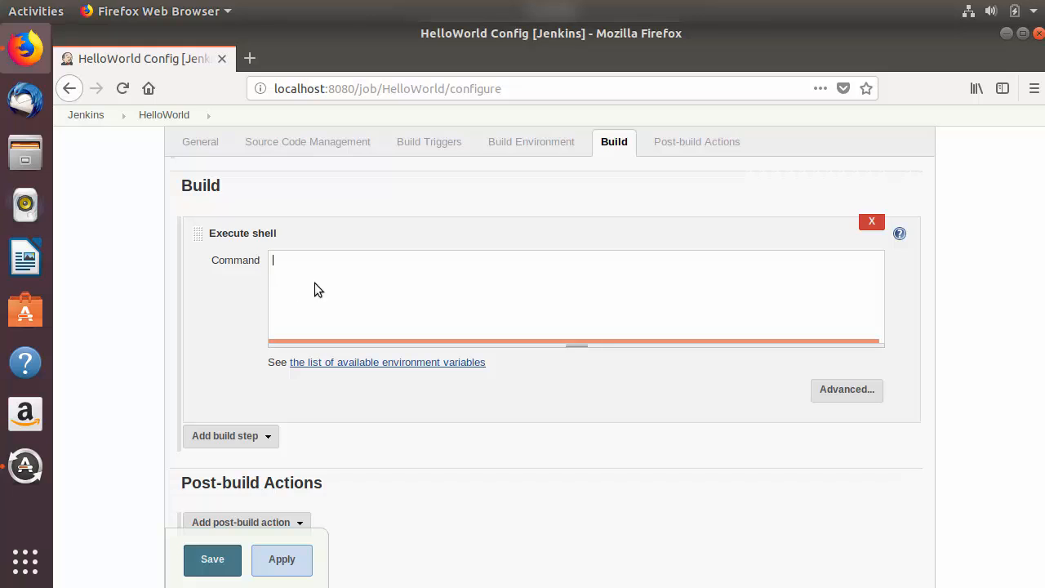
# - Switch to the file manager, open HelloWorld.java from the JavaSample folder in Text Editor, examine its code, and close the editor
pyautogui.click(25, 151)
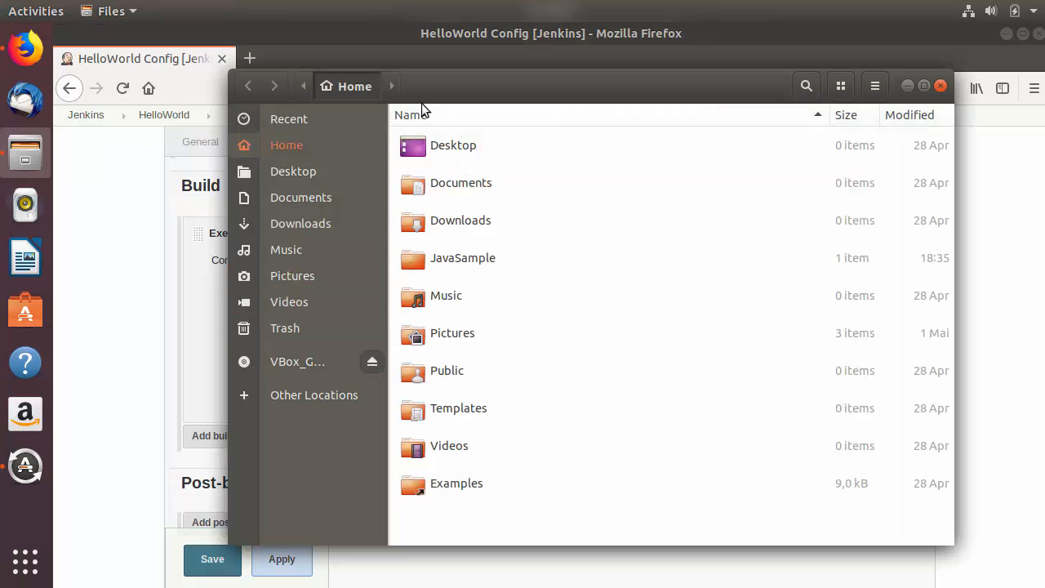
pyautogui.doubleClick(450, 263)
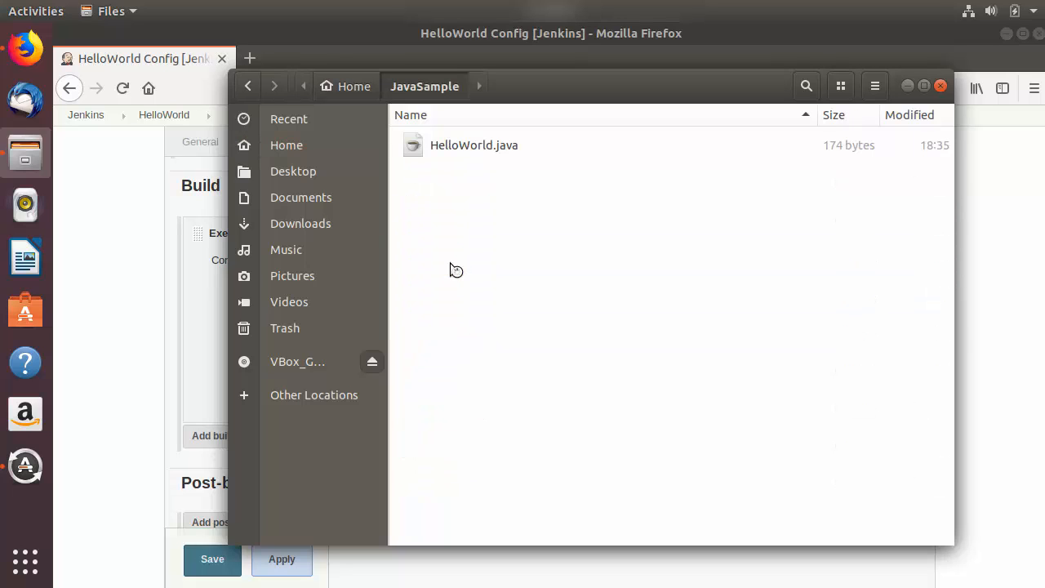
pyautogui.click(450, 145)
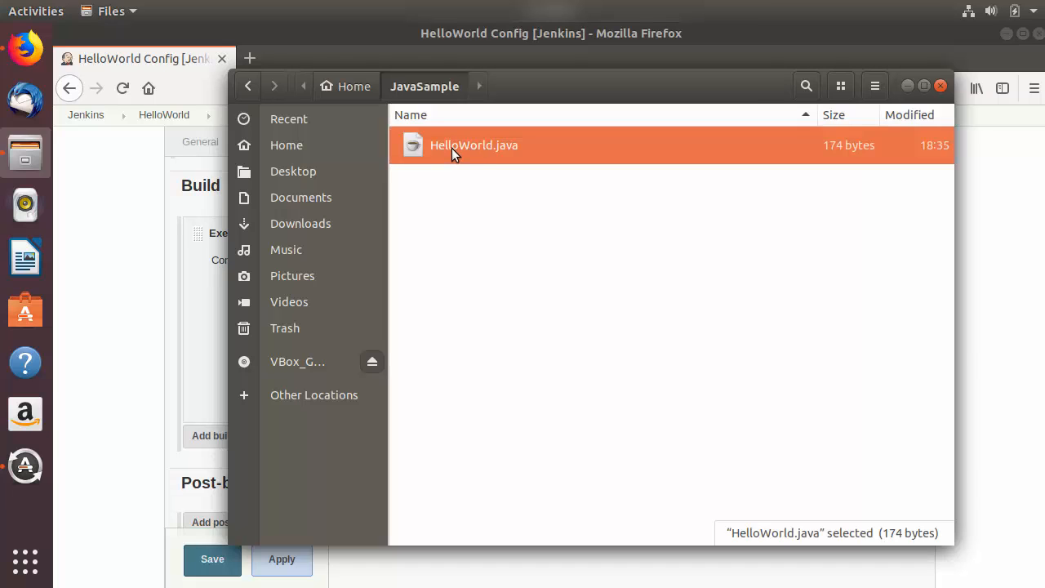
pyautogui.rightClick(451, 148)
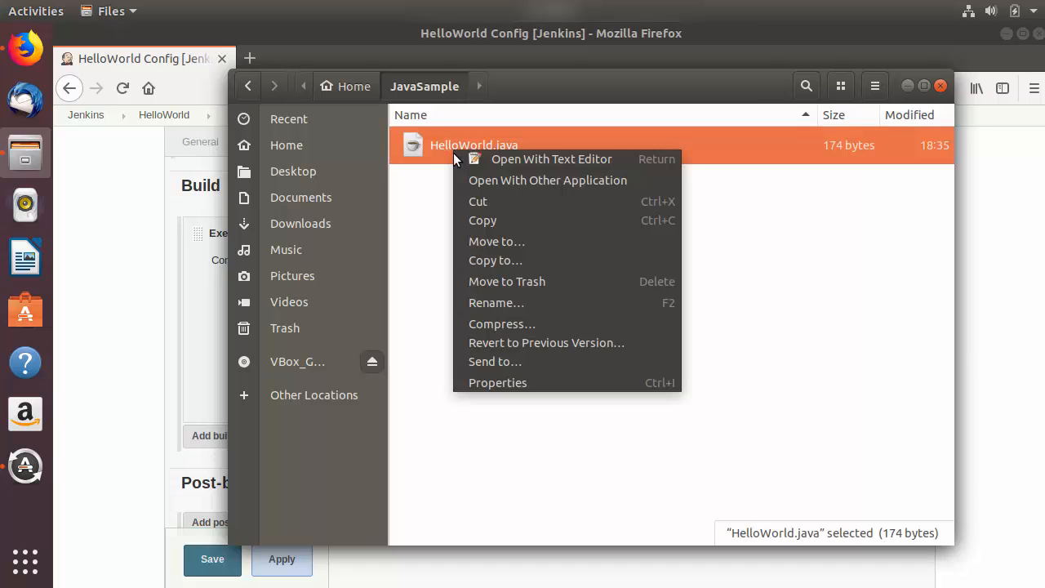
pyautogui.click(454, 157)
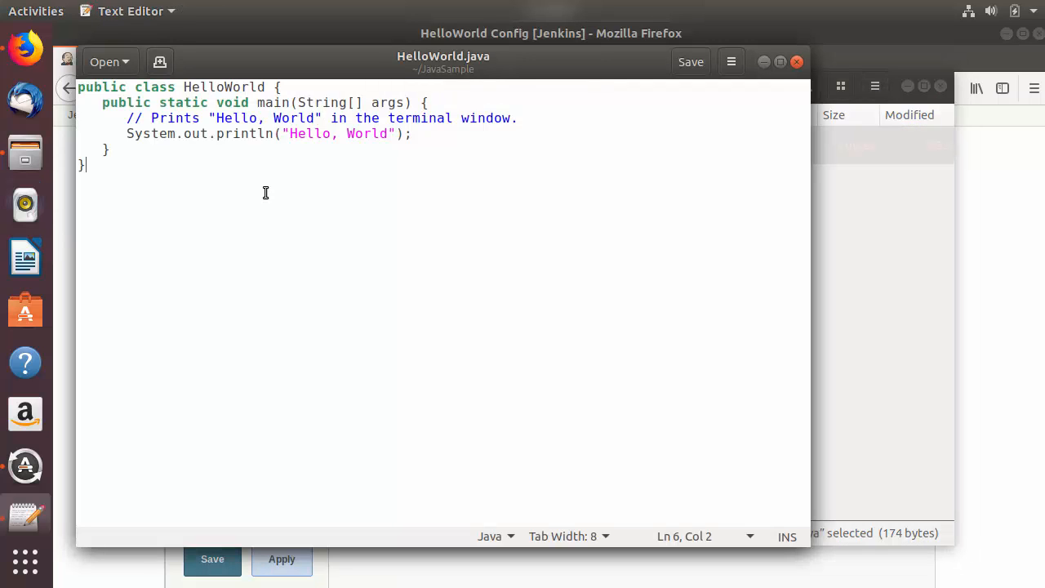
pyautogui.moveTo(149, 166); pyautogui.dragTo(79, 90)
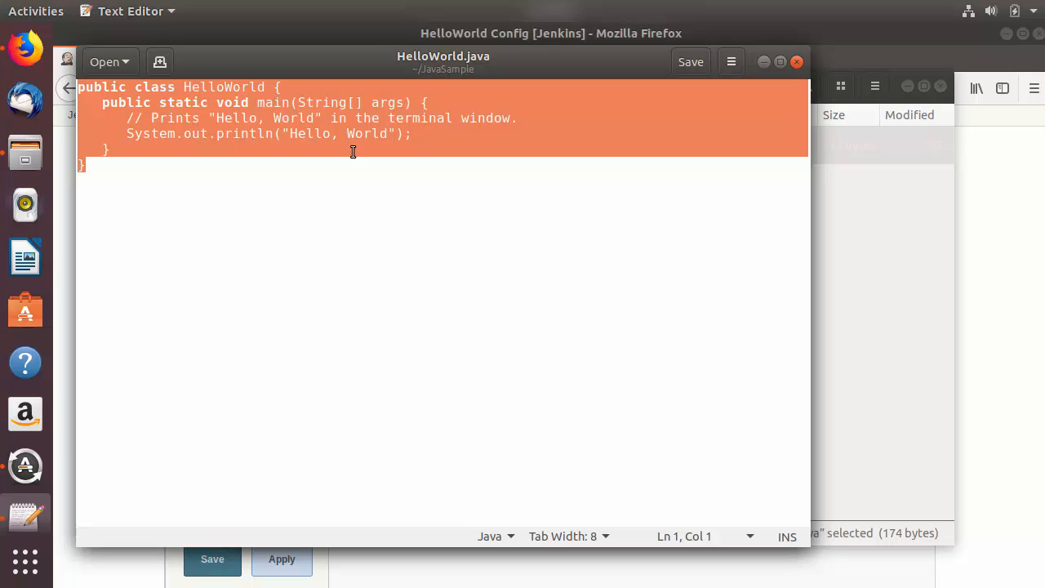
pyautogui.click(797, 61)
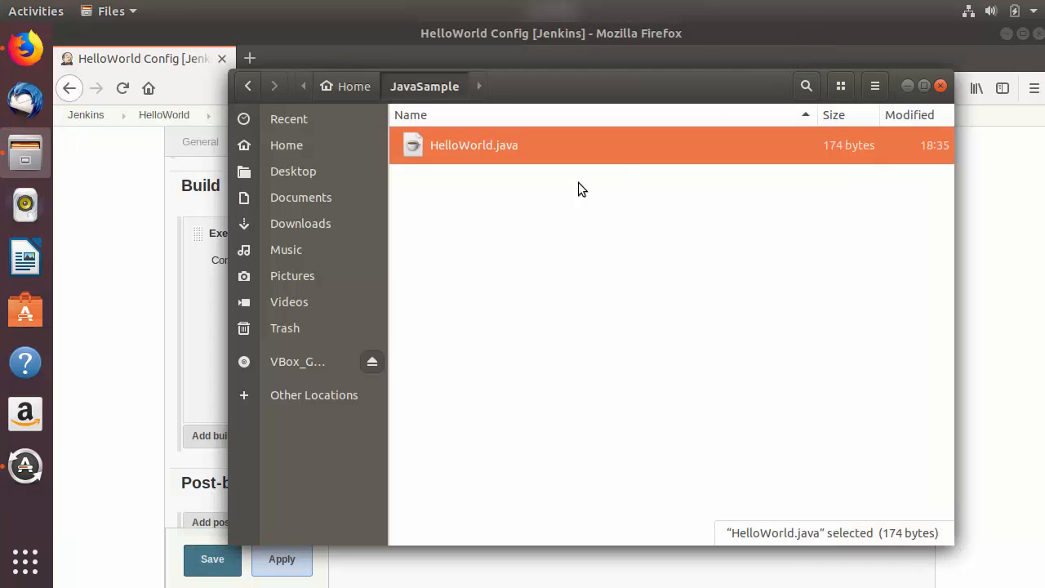
# - Copy HelloWorld.java's parent folder path from its properties and paste it after cd in the Jenkins shell command, giving cd /home/codebind/JavaSample
pyautogui.rightClick(489, 150)
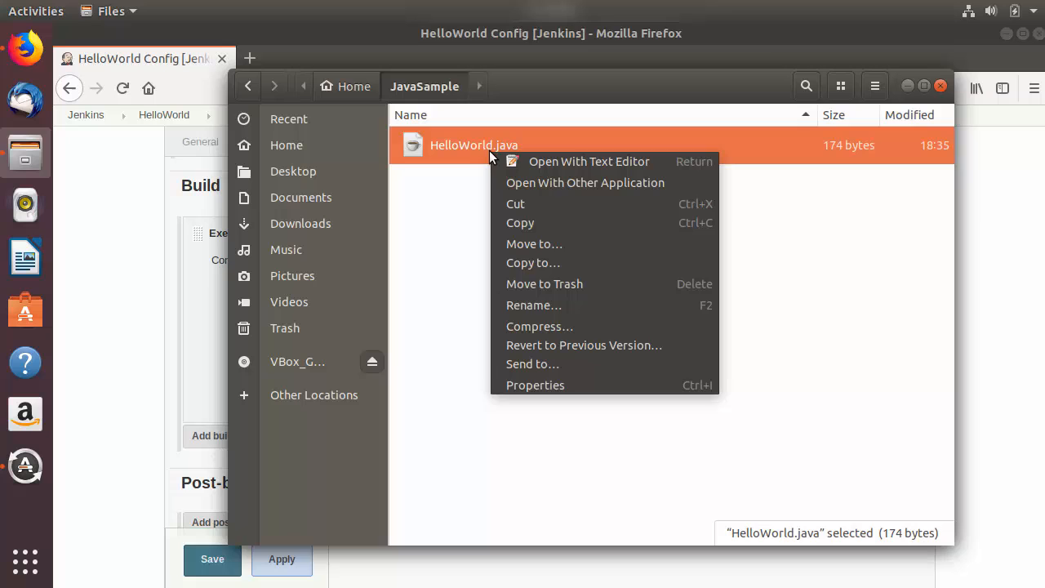
pyautogui.click(534, 384)
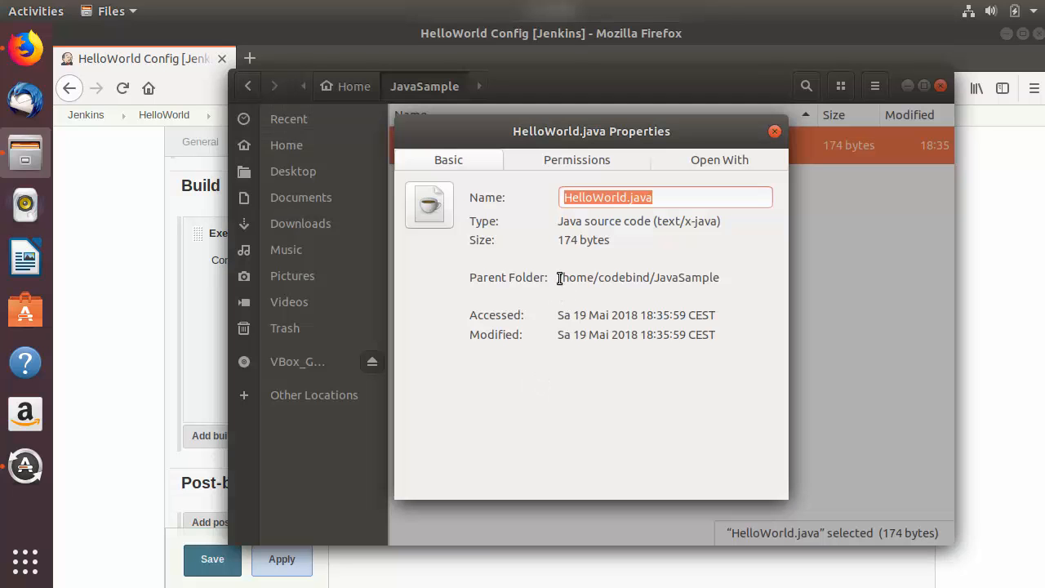
pyautogui.moveTo(558, 278); pyautogui.dragTo(720, 280)
pyautogui.hotkey('ctrl', 'c')
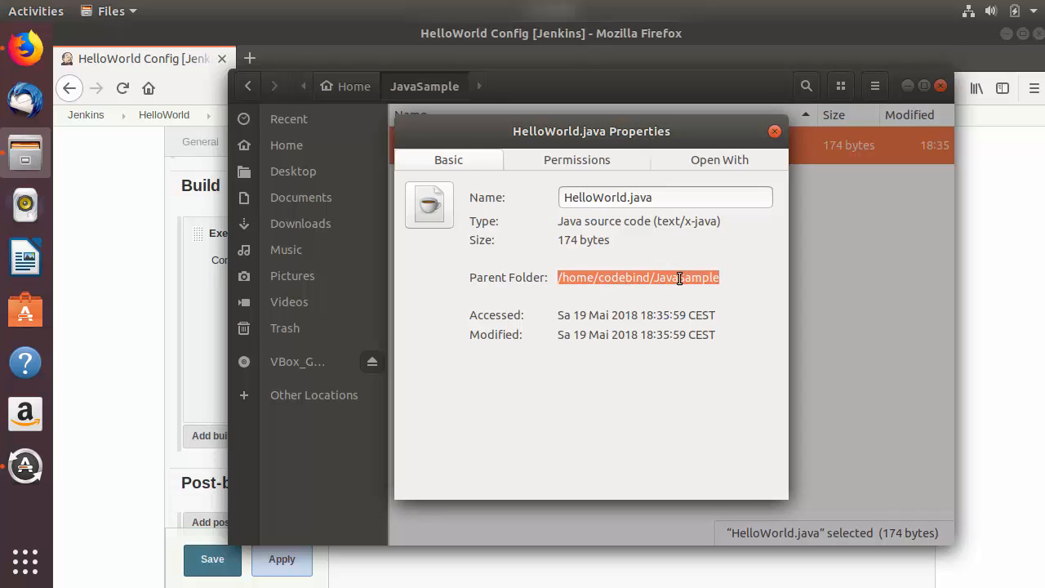
pyautogui.click(775, 132)
pyautogui.click(905, 87)
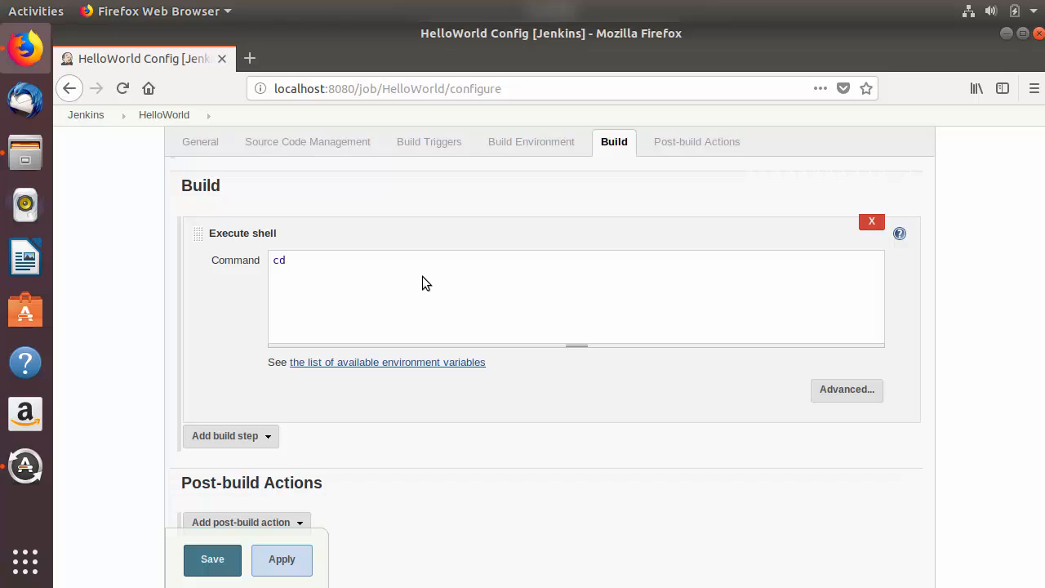
pyautogui.hotkey('ctrl', 'v')
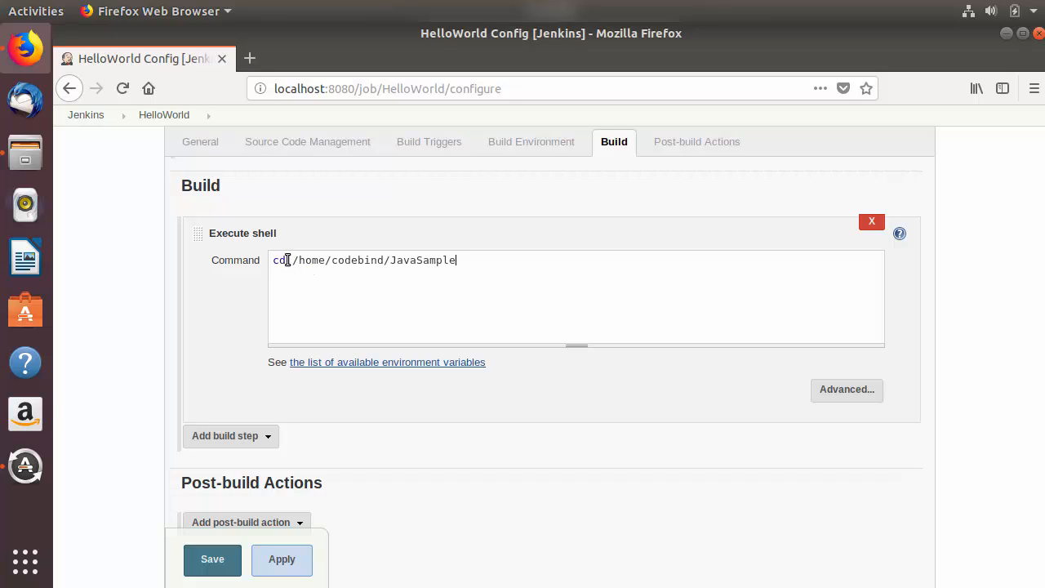
# - Add the lines javac HelloWorld.java and java HelloWorld below the cd line in the shell command
pyautogui.doubleClick(425, 261)
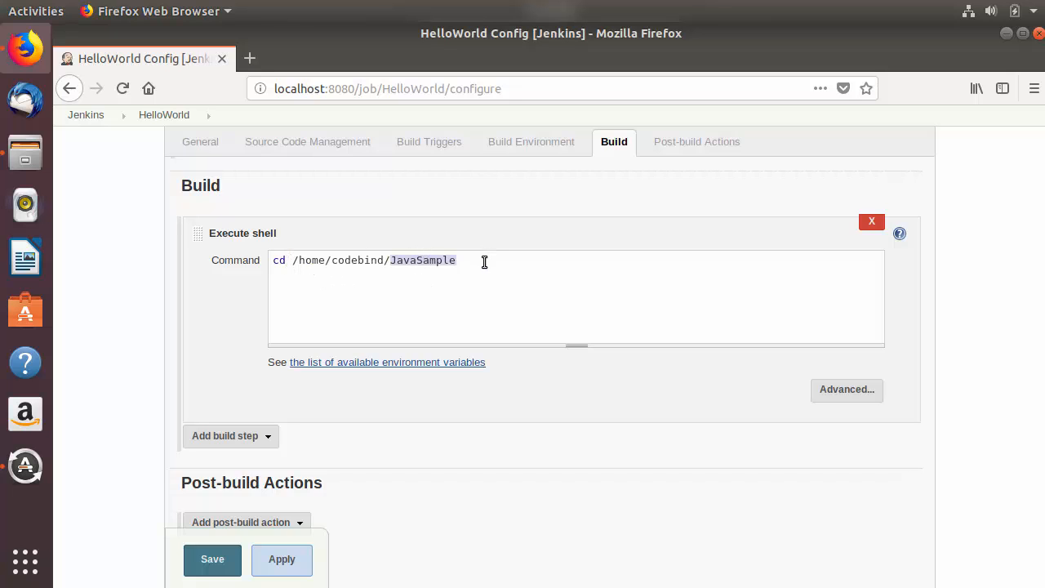
pyautogui.click(484, 262)
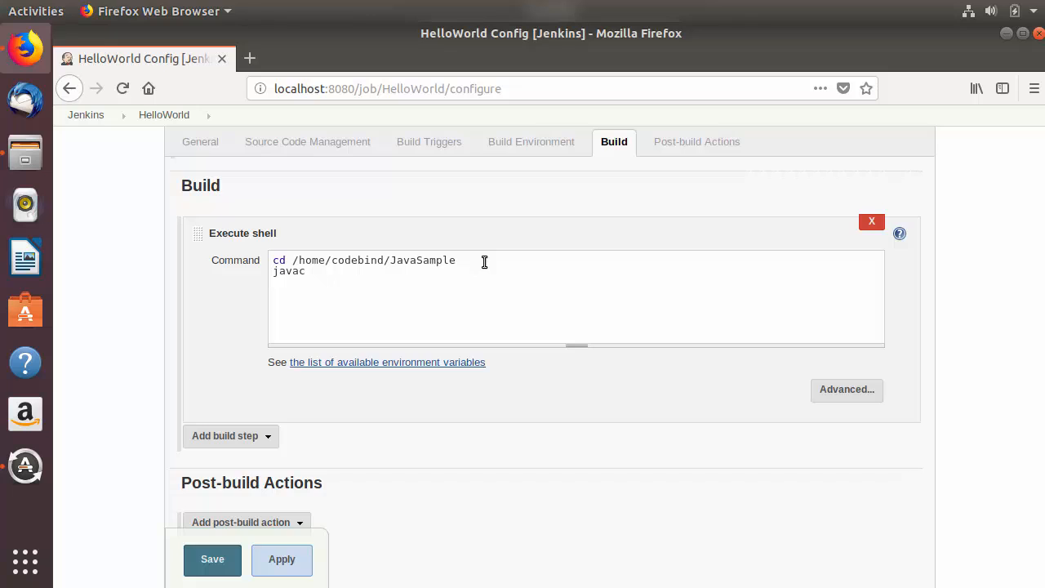
pyautogui.write('elloWorld.java')
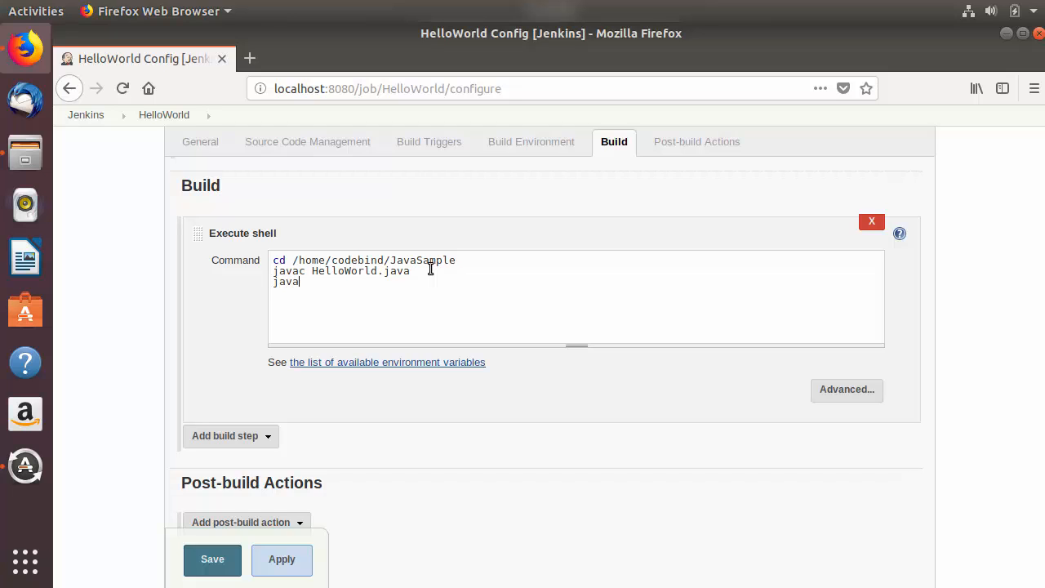
pyautogui.doubleClick(347, 273)
pyautogui.hotkey('ctrl', 'c')
pyautogui.click(340, 285)
pyautogui.hotkey('ctrl', 'v')
# - Check the cd, javac and java lines of the shell command and save the project configuration
pyautogui.doubleClick(428, 263)
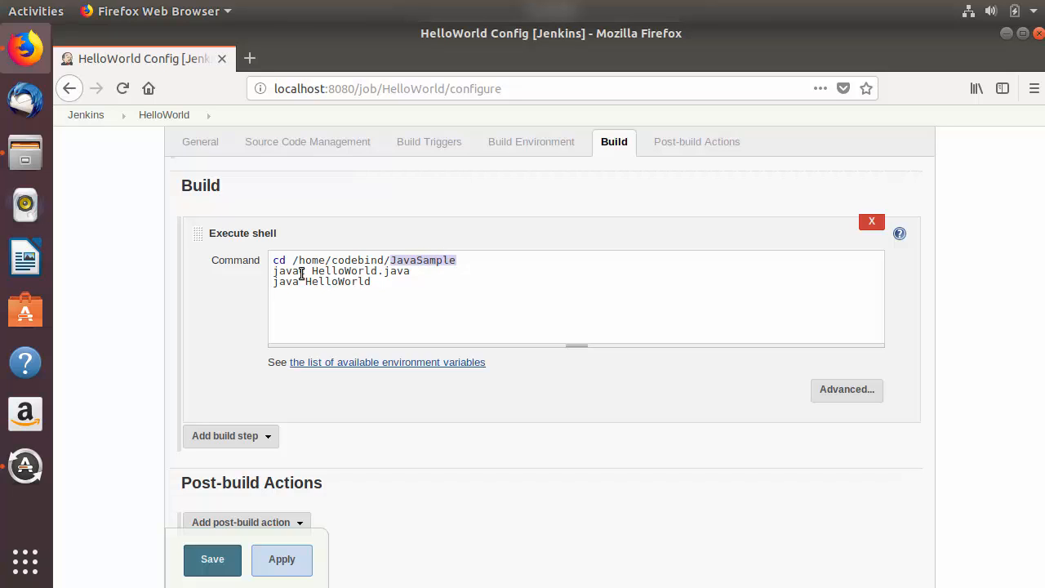
pyautogui.doubleClick(291, 275)
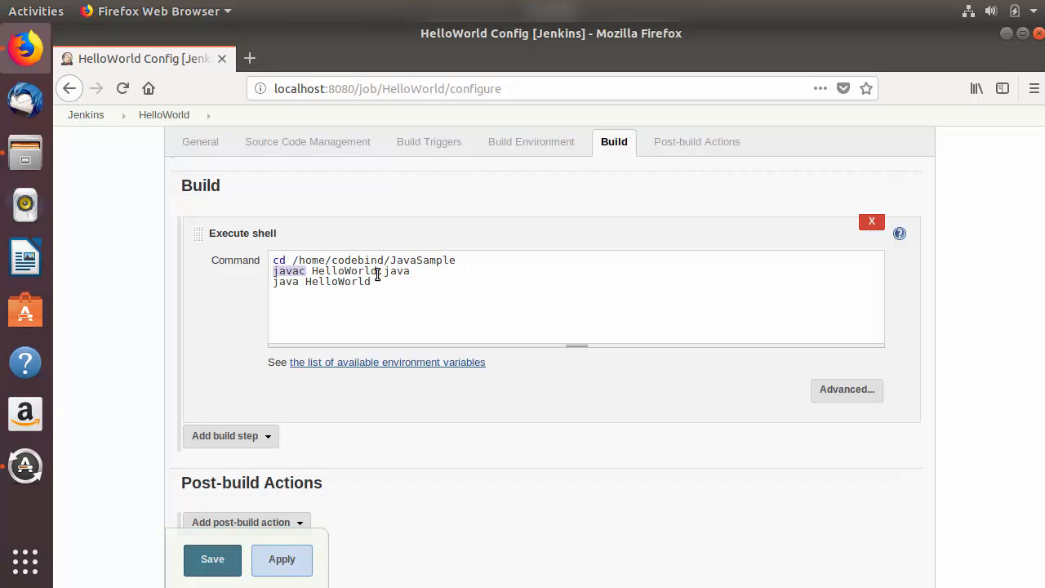
pyautogui.doubleClick(346, 273)
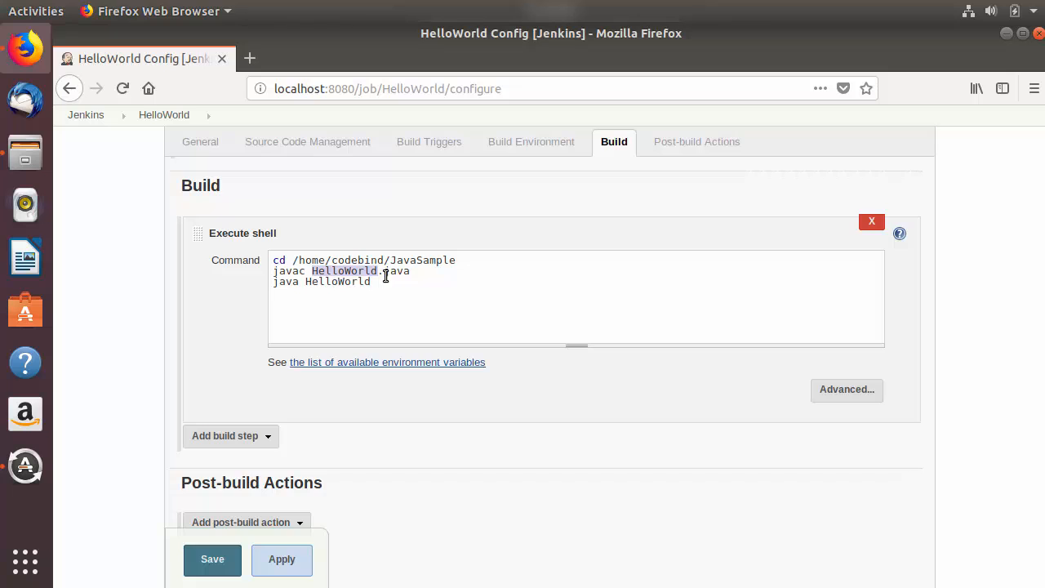
pyautogui.doubleClick(289, 281)
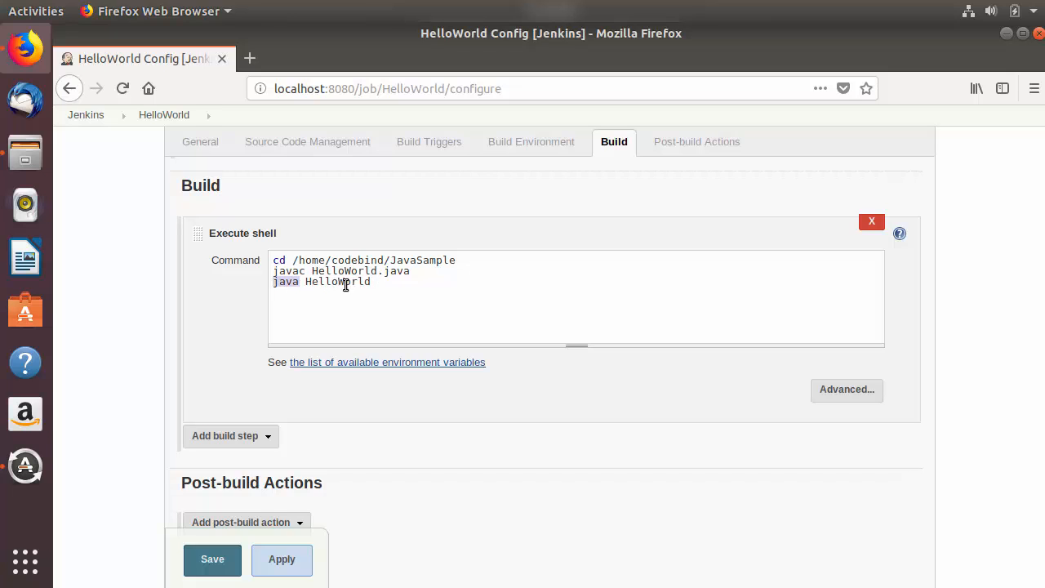
pyautogui.click(392, 285)
pyautogui.click(212, 562)
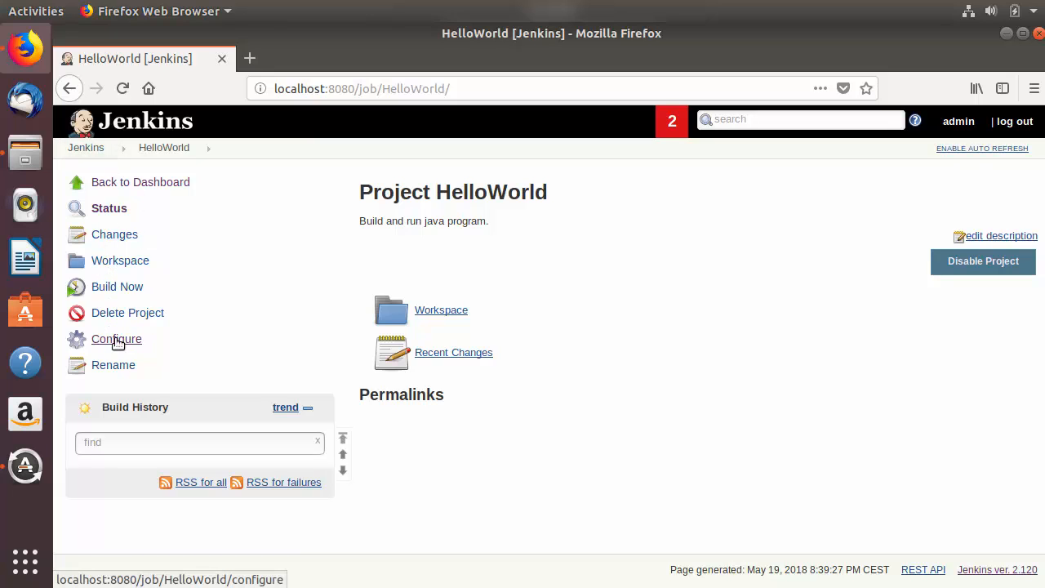
# - Reopen the HelloWorld configuration to review its build triggers and build step, and return to the Jenkins dashboard
pyautogui.click(116, 340)
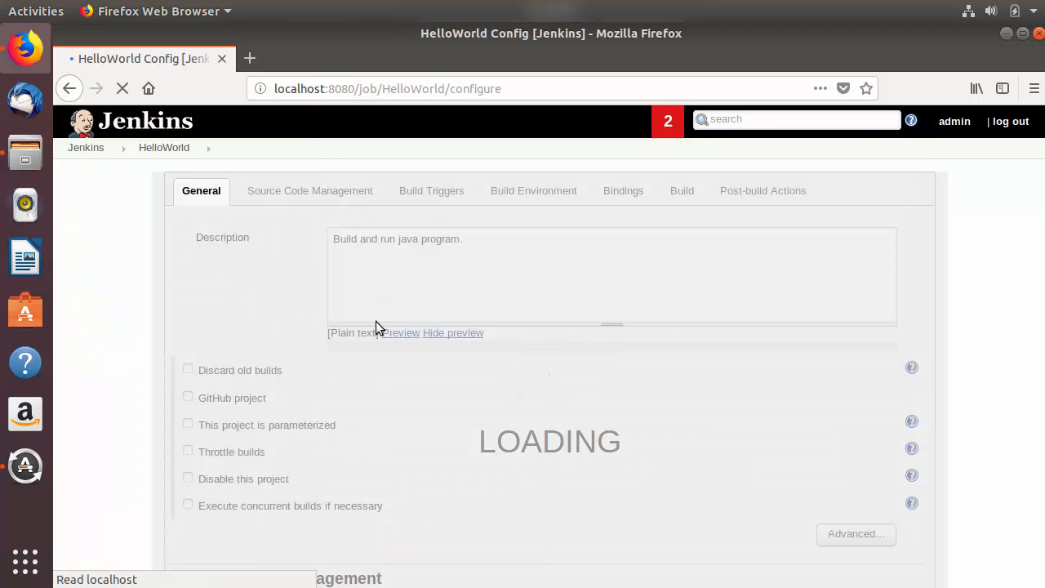
pyautogui.scroll(-10, 361, 289)
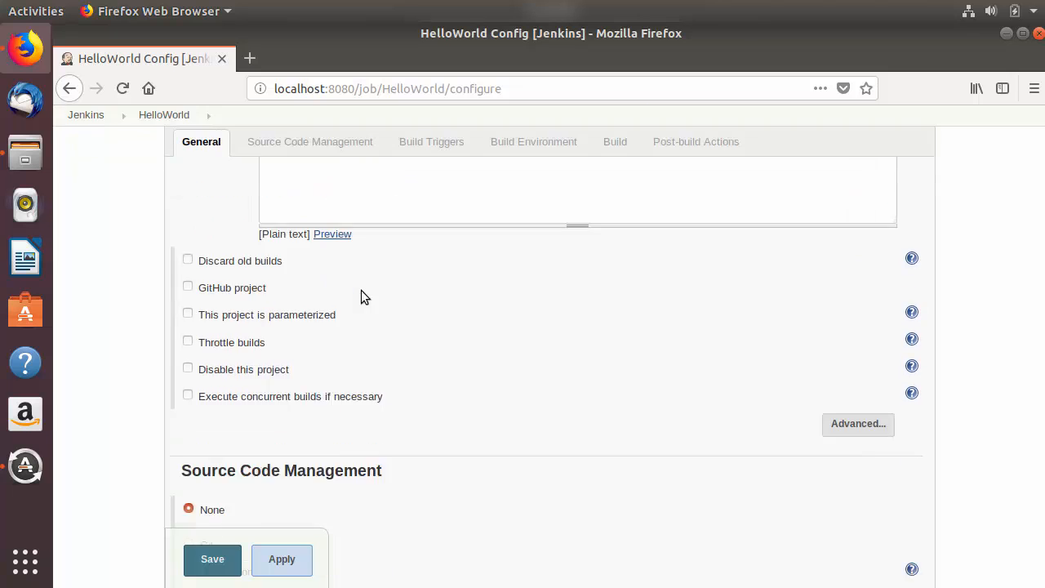
pyautogui.scroll(-4, 363, 291)
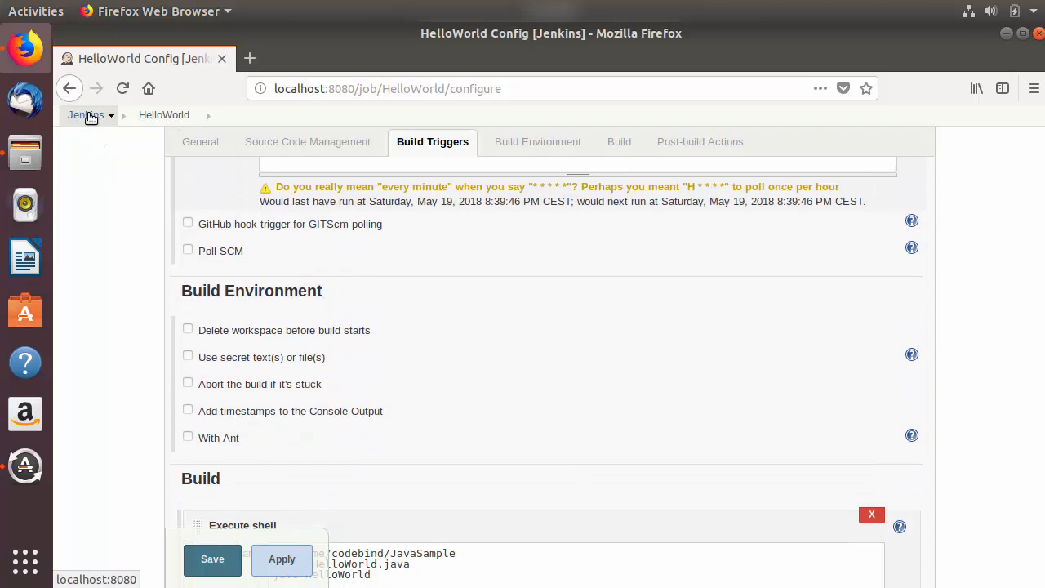
pyautogui.click(93, 117)
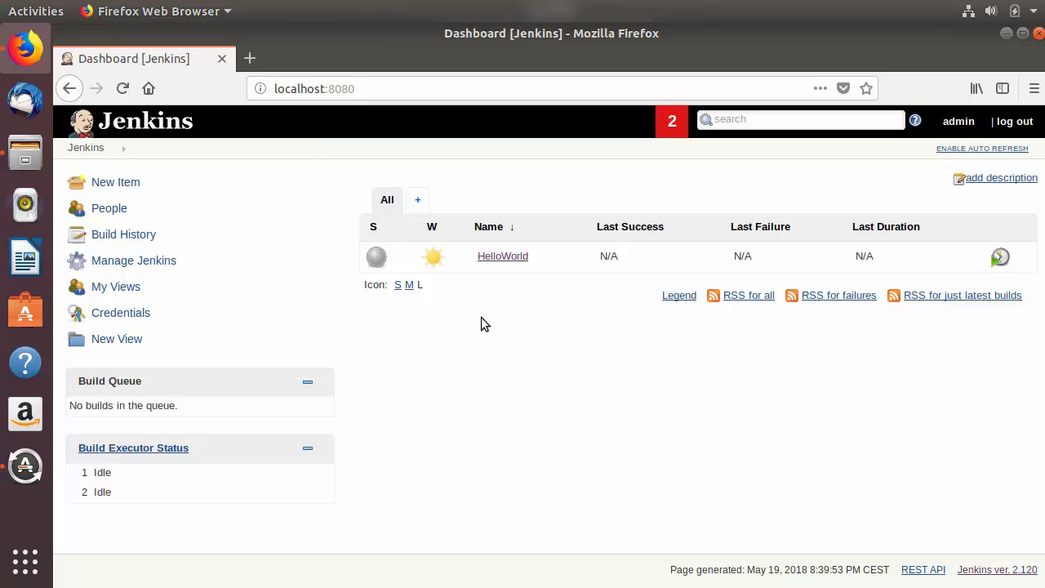
# - Open the console output of HelloWorld build #1, examine the result of its javac command, and return to the project page
pyautogui.click(498, 258)
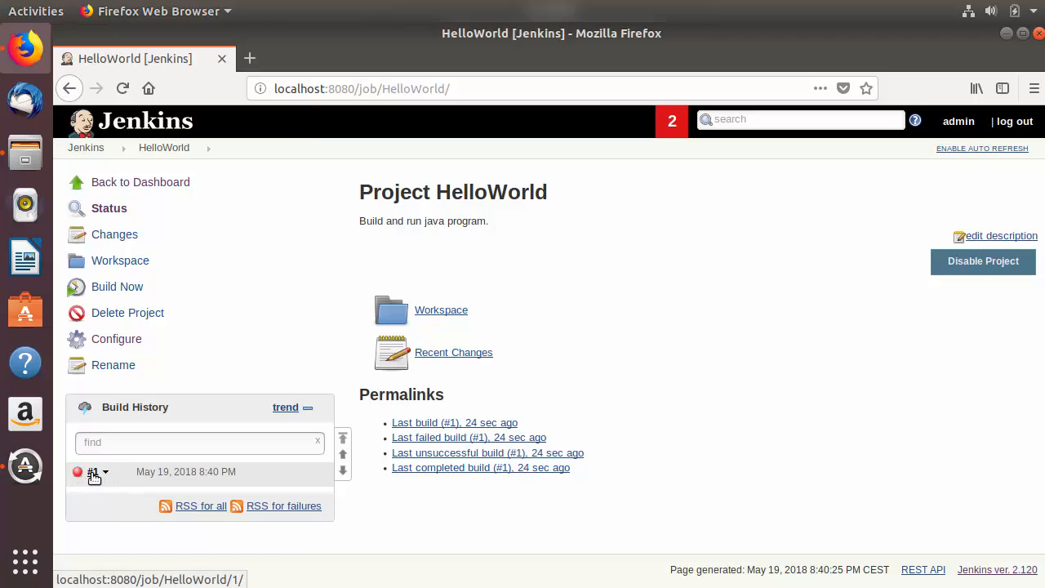
pyautogui.click(93, 474)
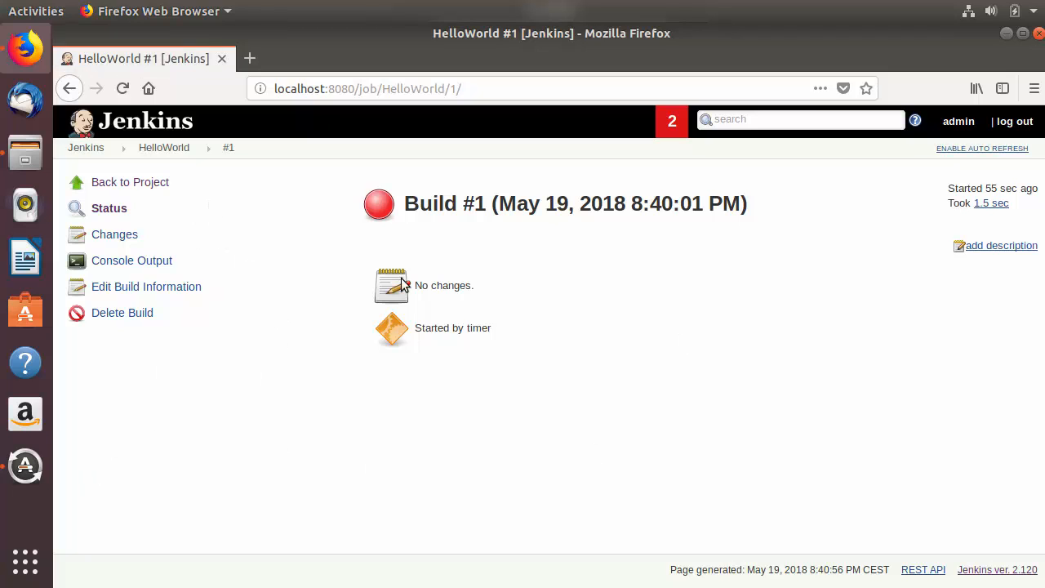
pyautogui.moveTo(382, 210)
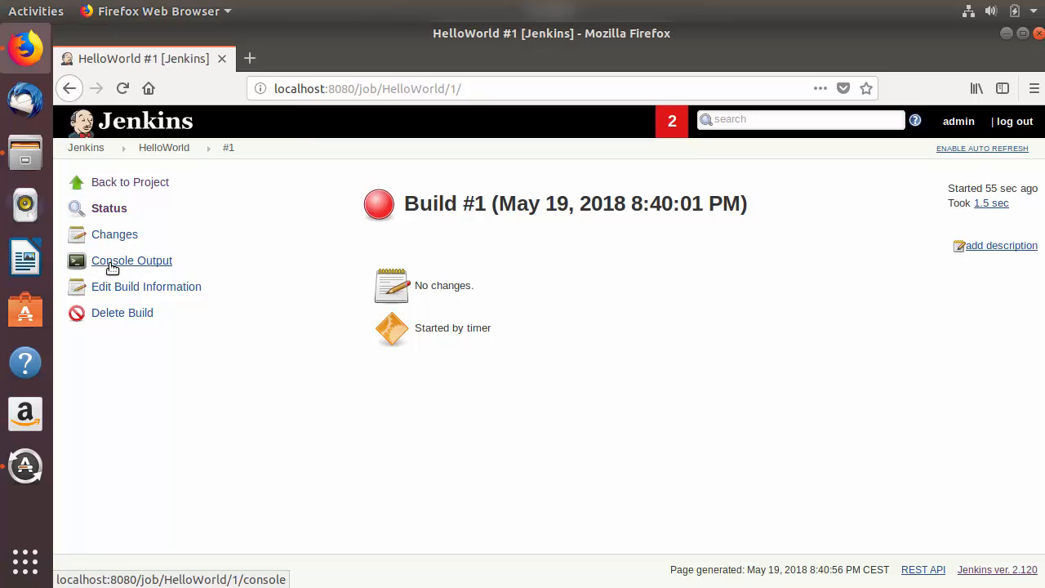
pyautogui.click(110, 263)
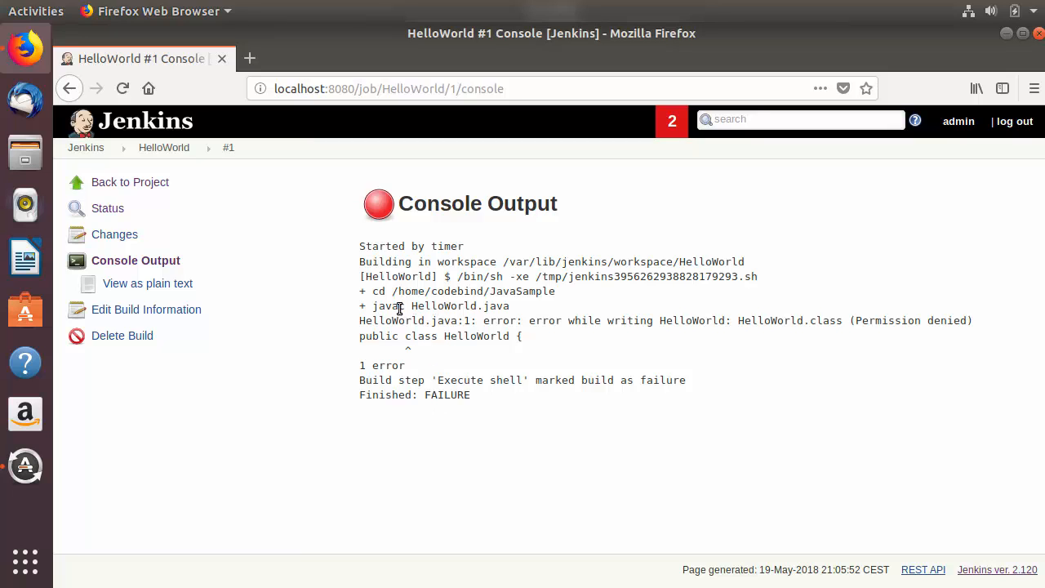
pyautogui.moveTo(378, 307); pyautogui.dragTo(537, 312)
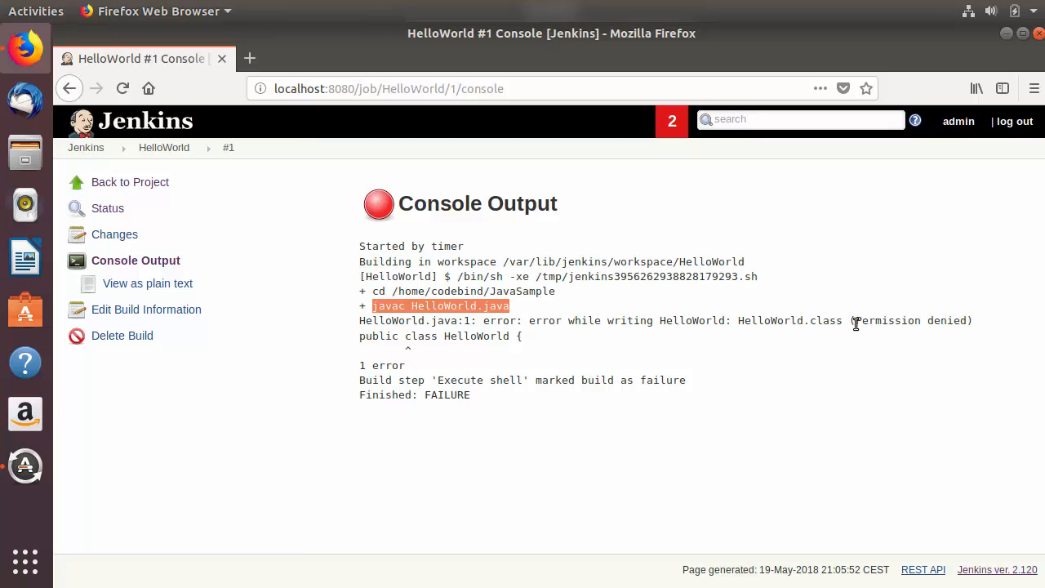
pyautogui.click(780, 347)
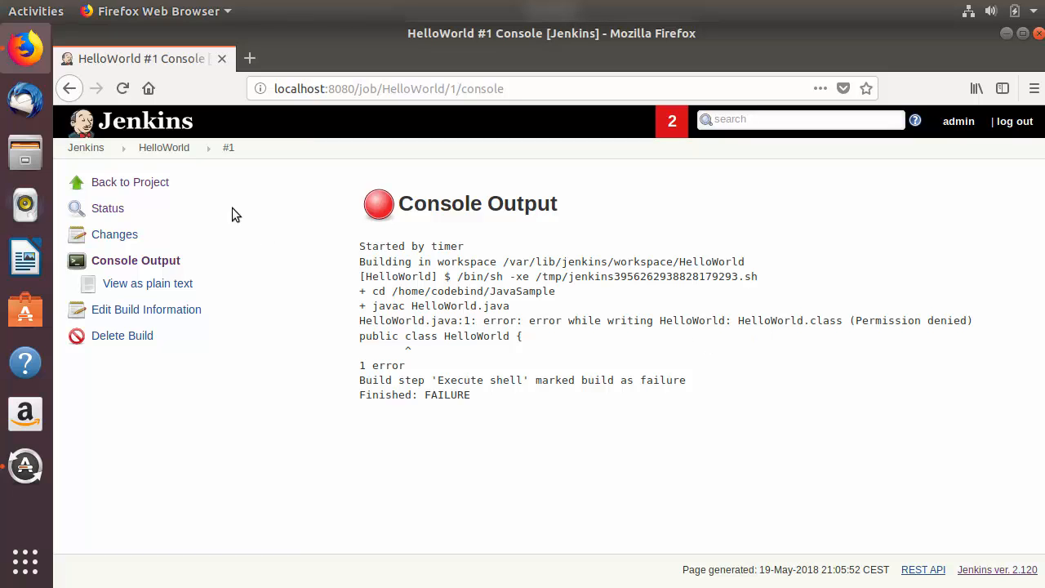
pyautogui.click(150, 155)
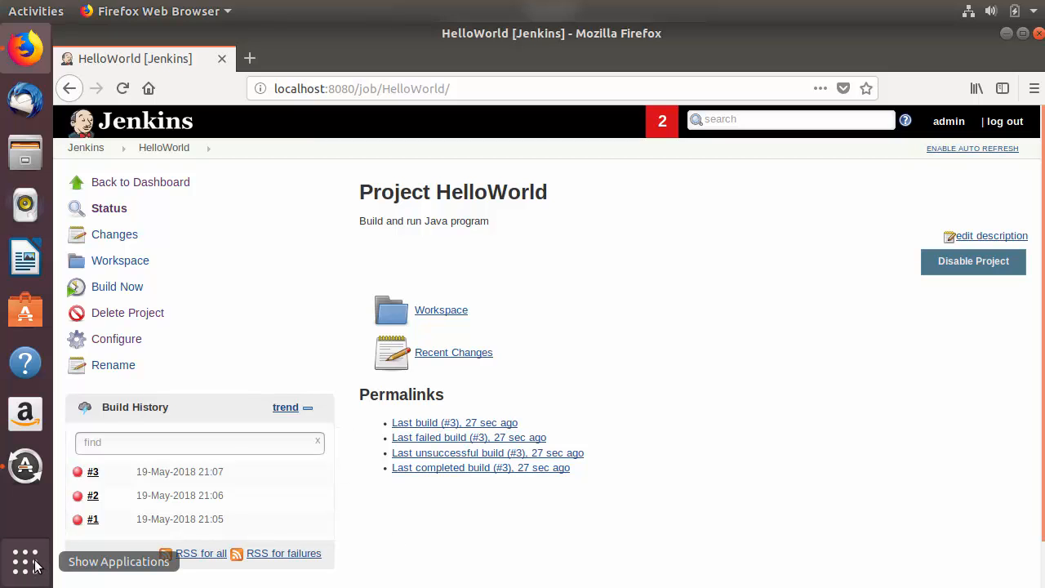
# - Search the installed applications for te, open Terminal, and move its window clear of the Jenkins build history
pyautogui.press('super+a')
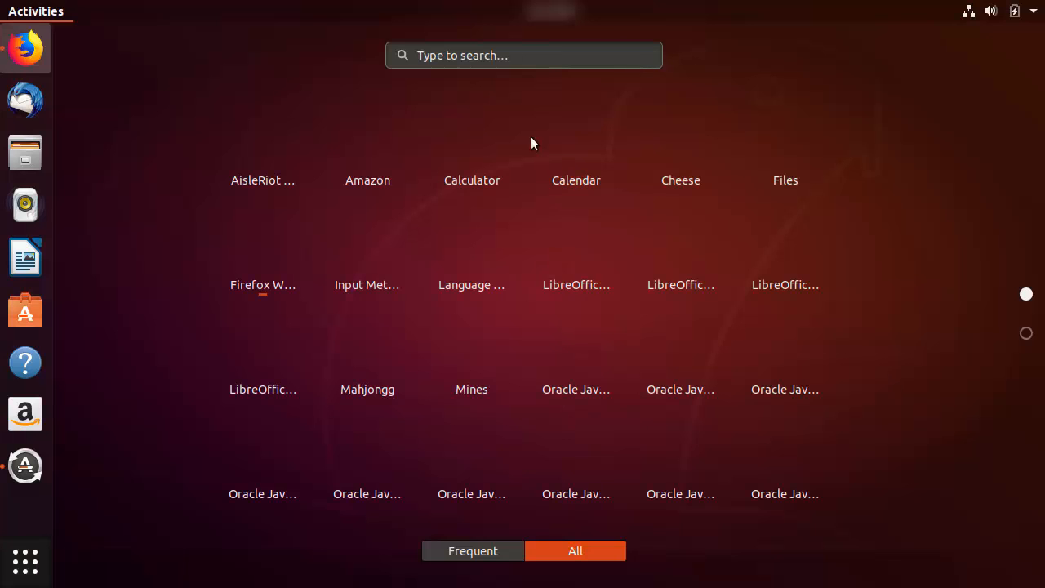
pyautogui.click(506, 59)
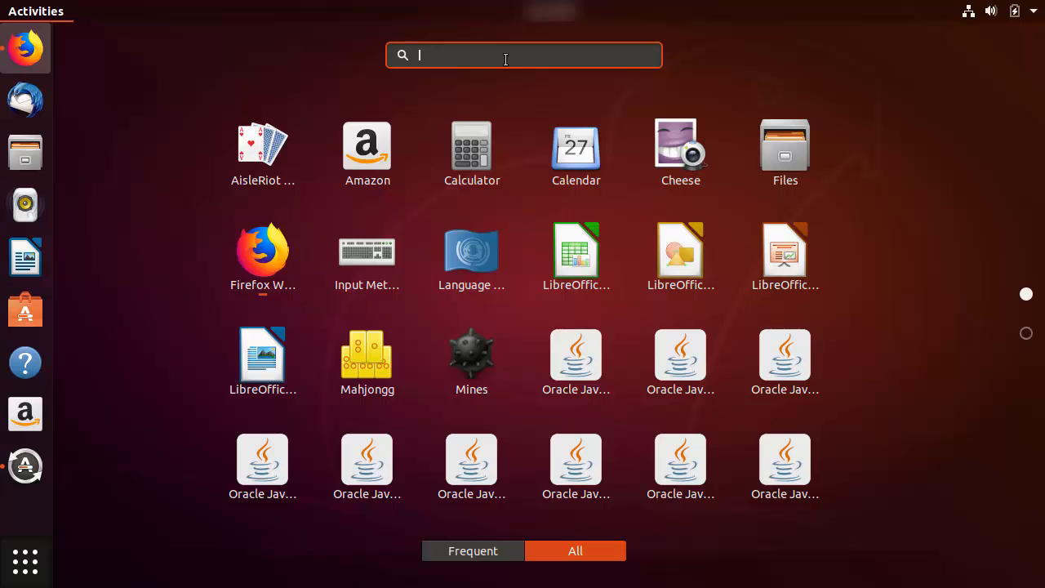
pyautogui.write('te')
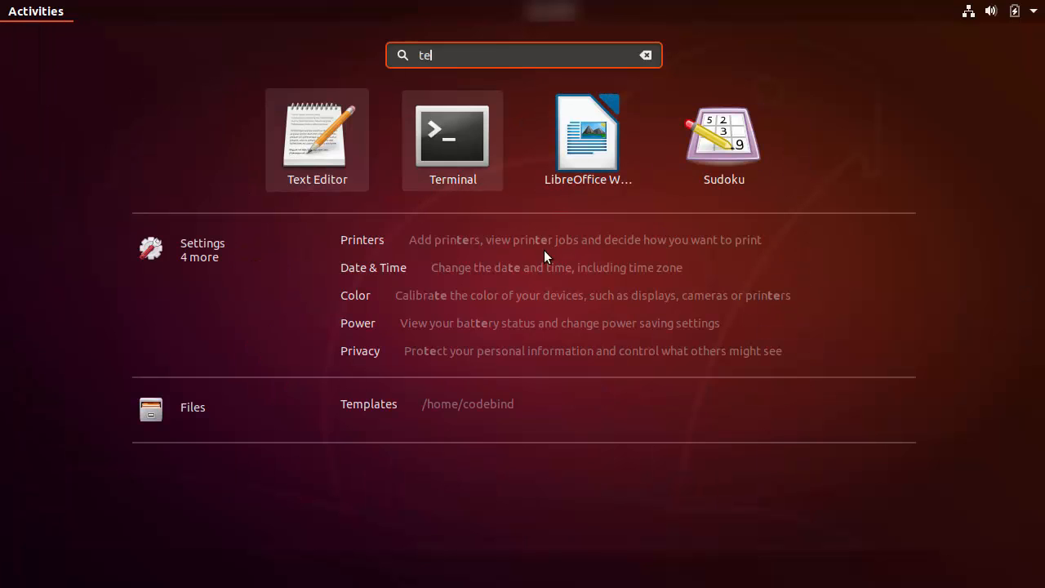
pyautogui.press('Return')
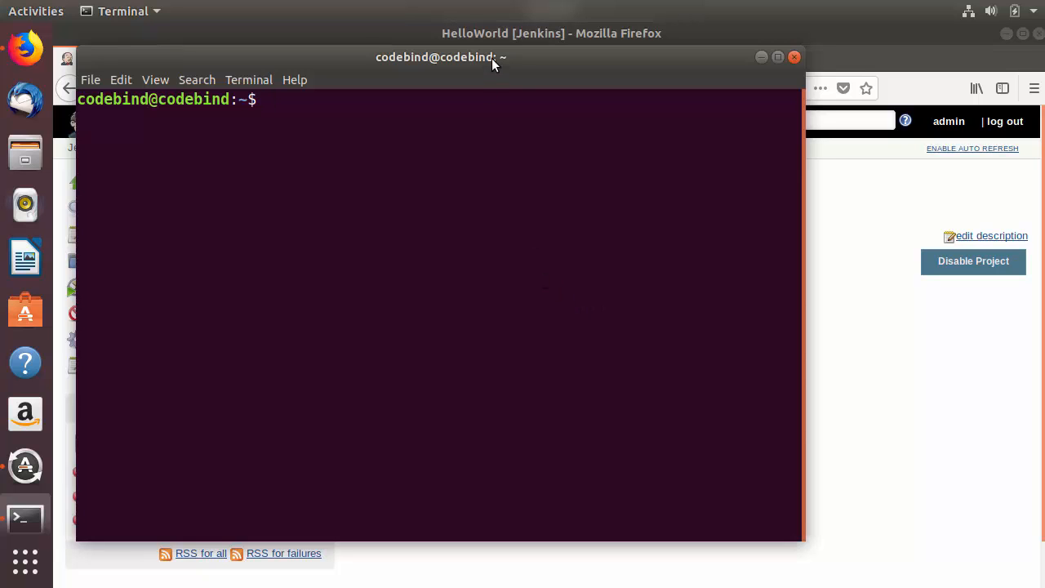
pyautogui.moveTo(492, 58); pyautogui.dragTo(609, 104)
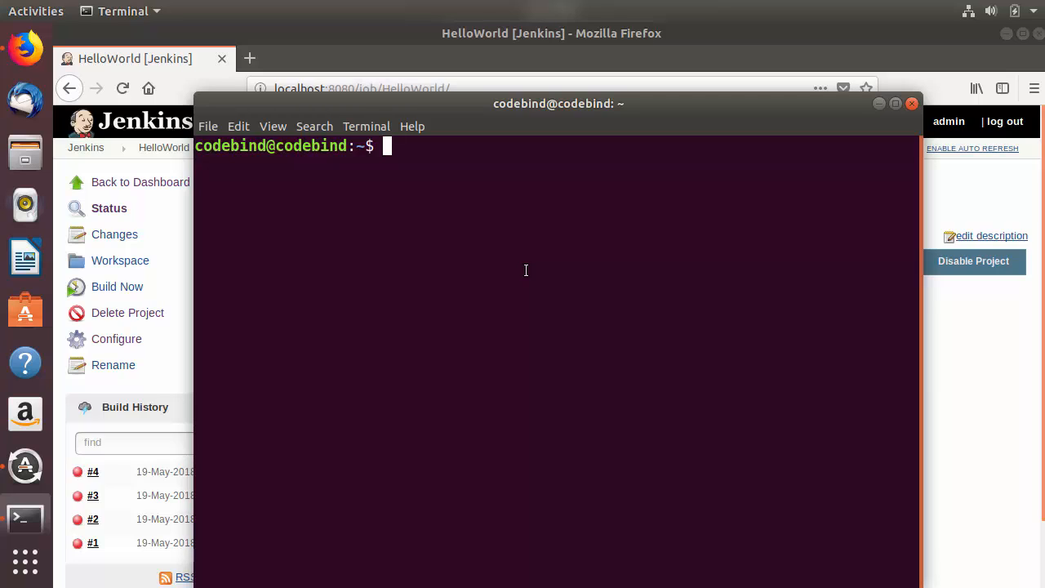
# - Enter sudo /etc/sudoers at the terminal prompt without running it, and check the command
pyautogui.write('sudo /etc/sudoers')
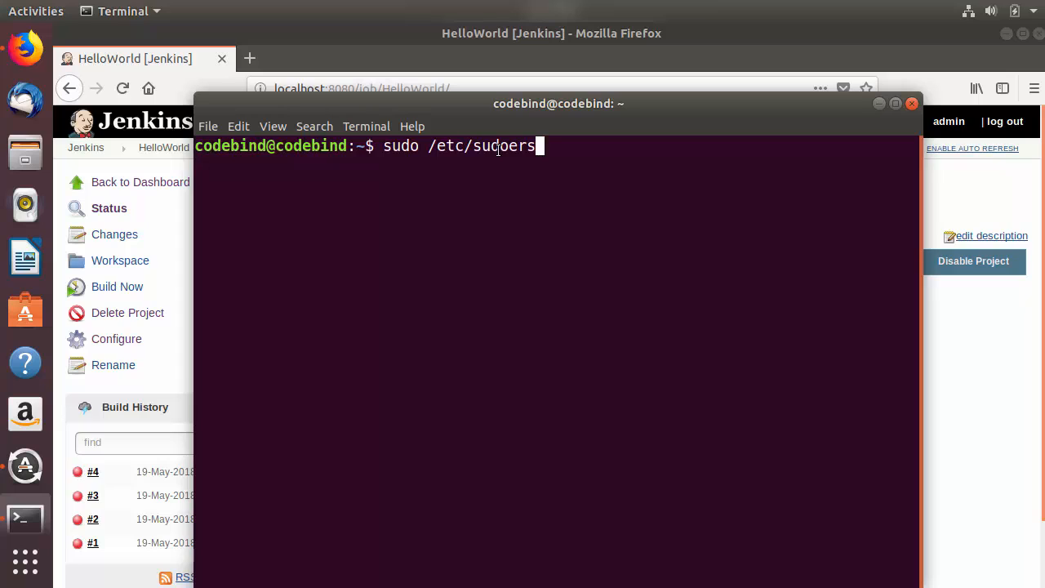
pyautogui.moveTo(537, 150); pyautogui.dragTo(386, 148)
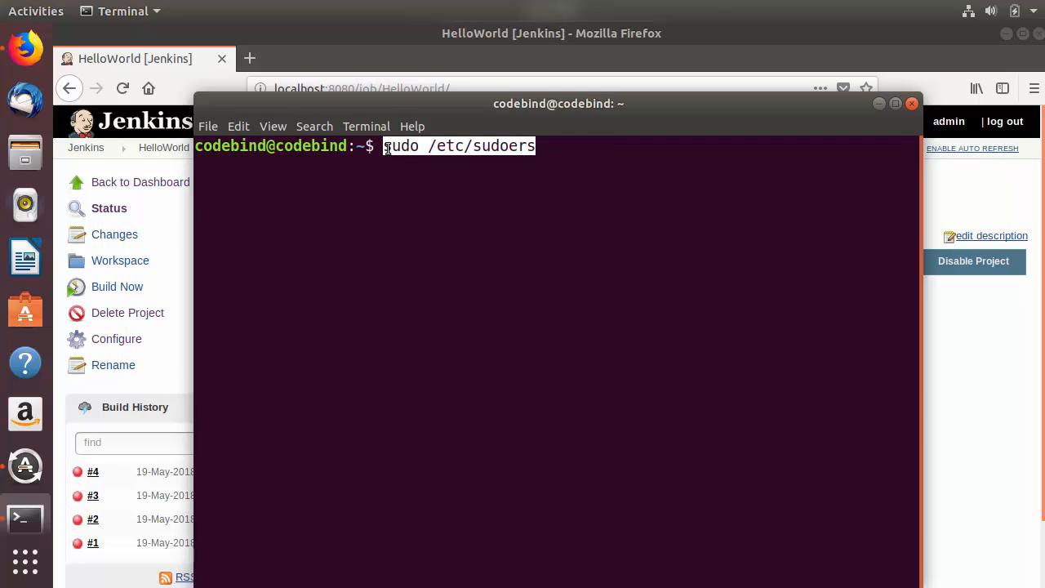
pyautogui.click(558, 171)
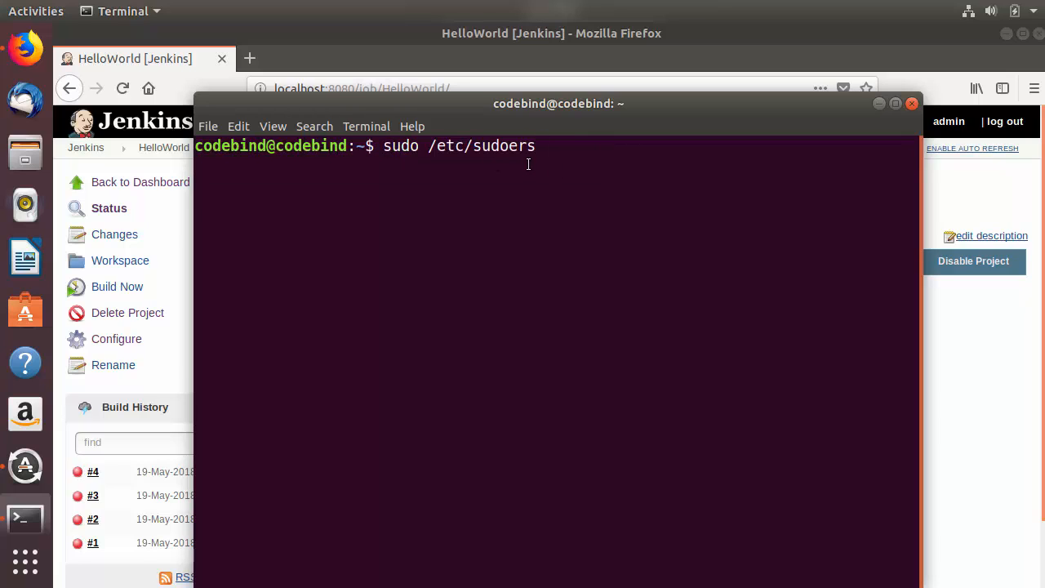
# - Insert gedit after sudo so the unexecuted command reads sudo gedit /etc/sudoers
pyautogui.press('Left')
pyautogui.press('Left')
pyautogui.press('Left')
pyautogui.press('Left')
pyautogui.press('Left')
pyautogui.press('Left')
pyautogui.press('Left')
pyautogui.press('Left')
pyautogui.press('Left')
pyautogui.press('Left')
pyautogui.press('Left')
pyautogui.press('Left')
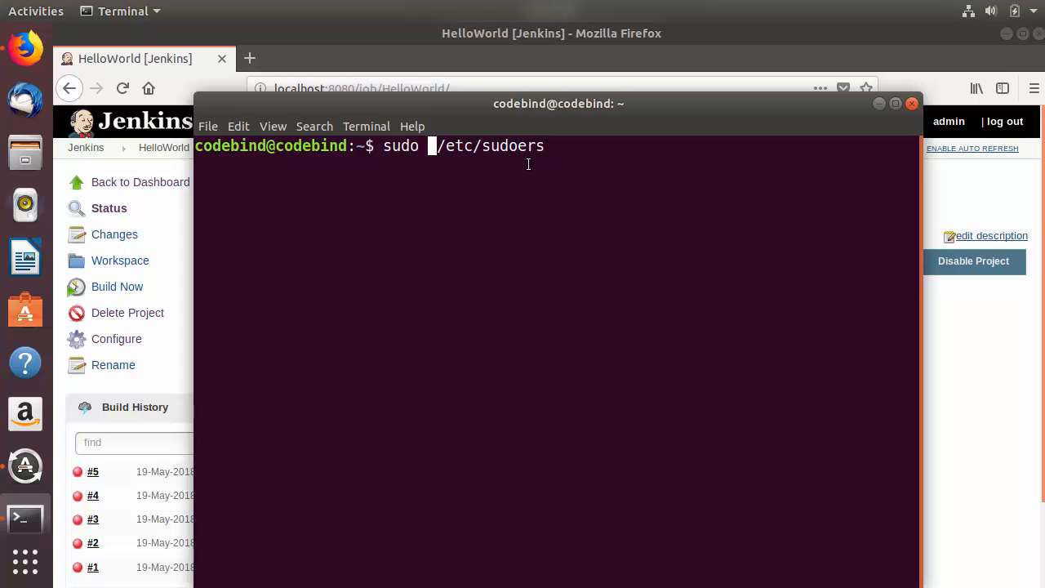
pyautogui.write('ge')
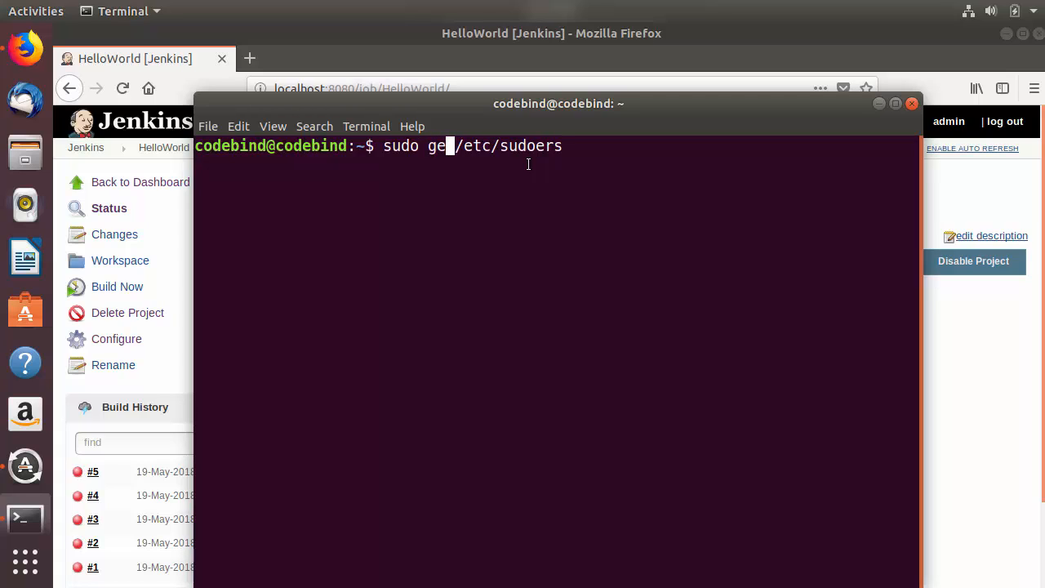
pyautogui.write('dit')
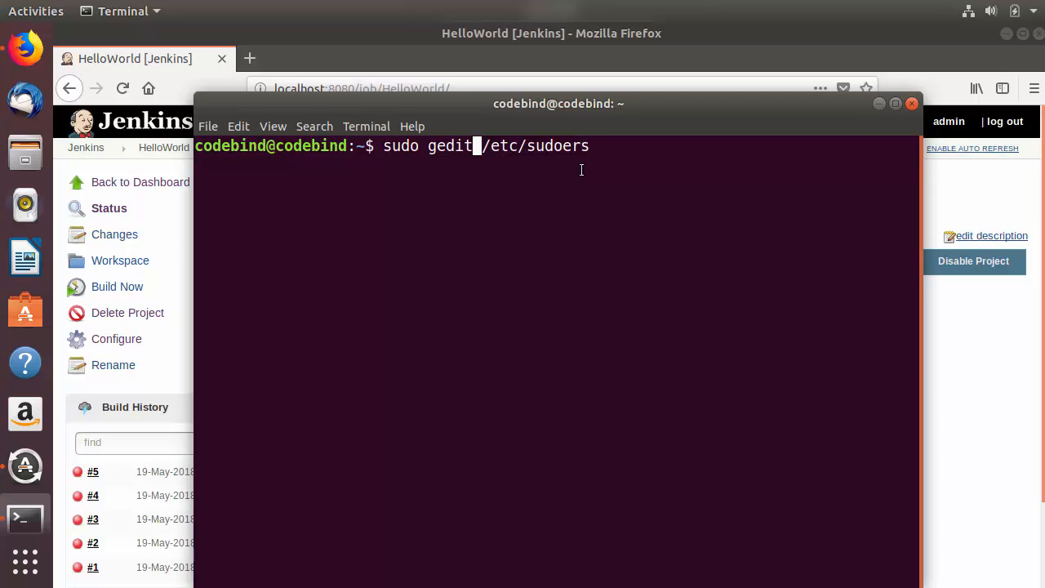
# - Run the entered sudo gedit /etc/sudoers command and supply the account password to open the file
pyautogui.press('Return')
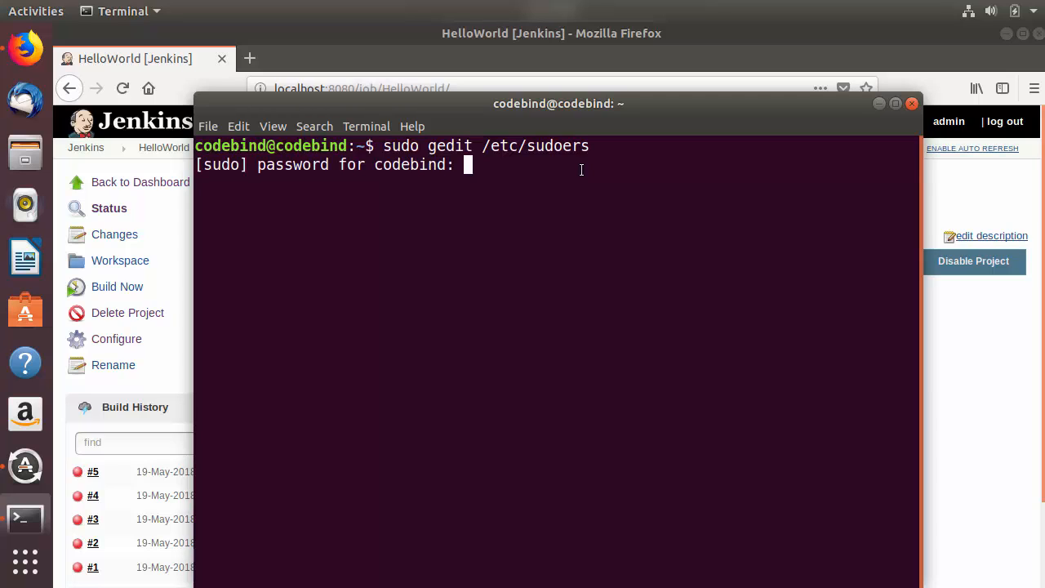
pyautogui.press('Return')
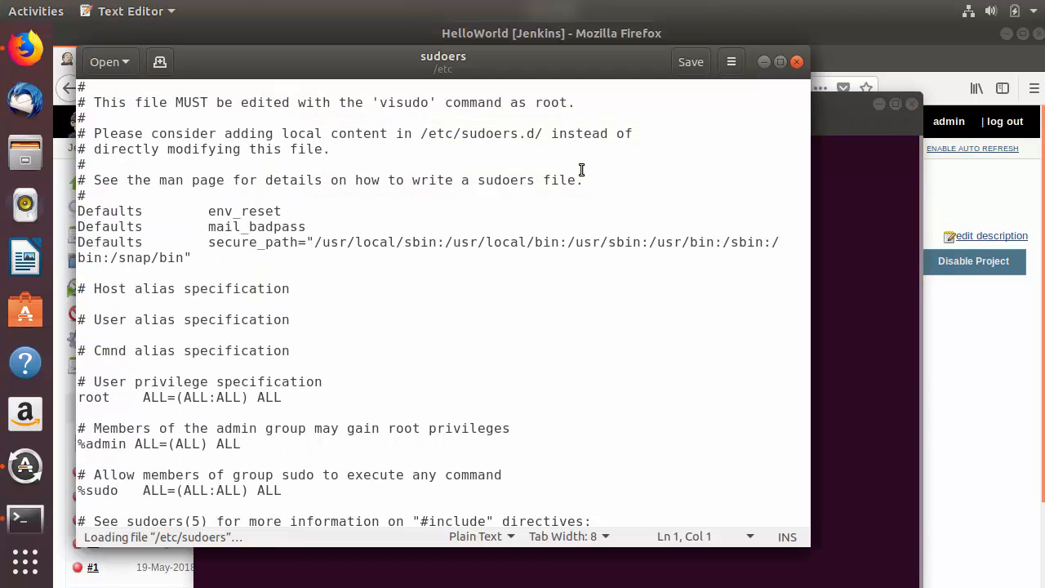
# - Append the line jenkins ALL=(ALL) NOPASSWD: ALL at the end of sudoers, one blank line below the #includedir line
pyautogui.scroll(-1, 530, 279)
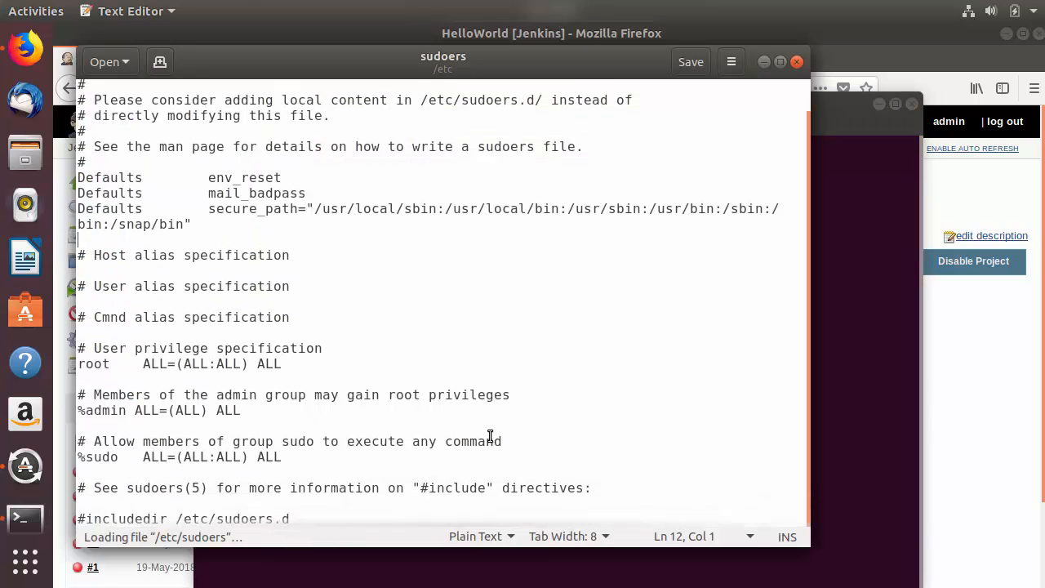
pyautogui.click(431, 515)
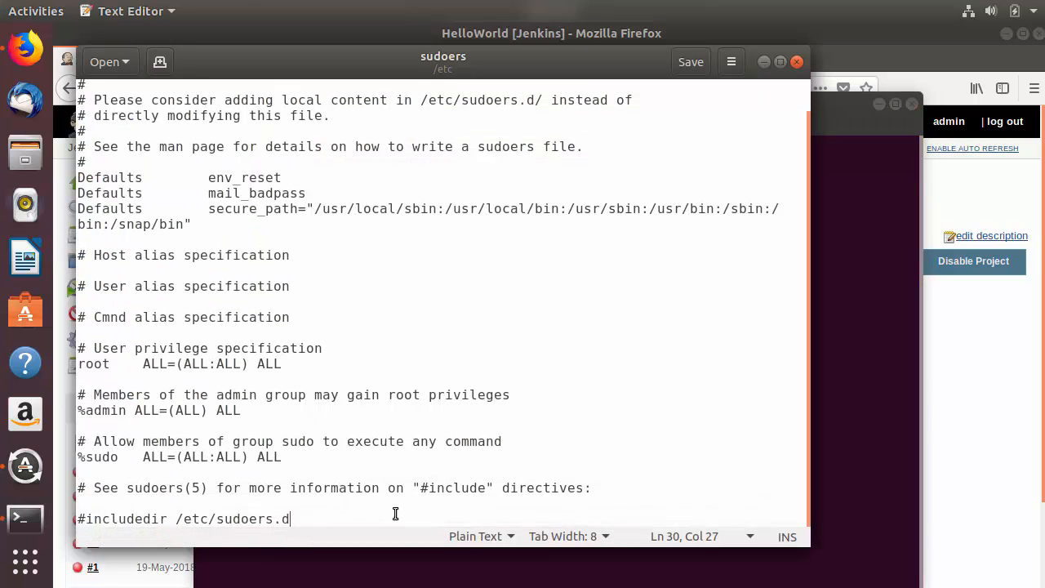
pyautogui.press('Return')
pyautogui.press('Return')
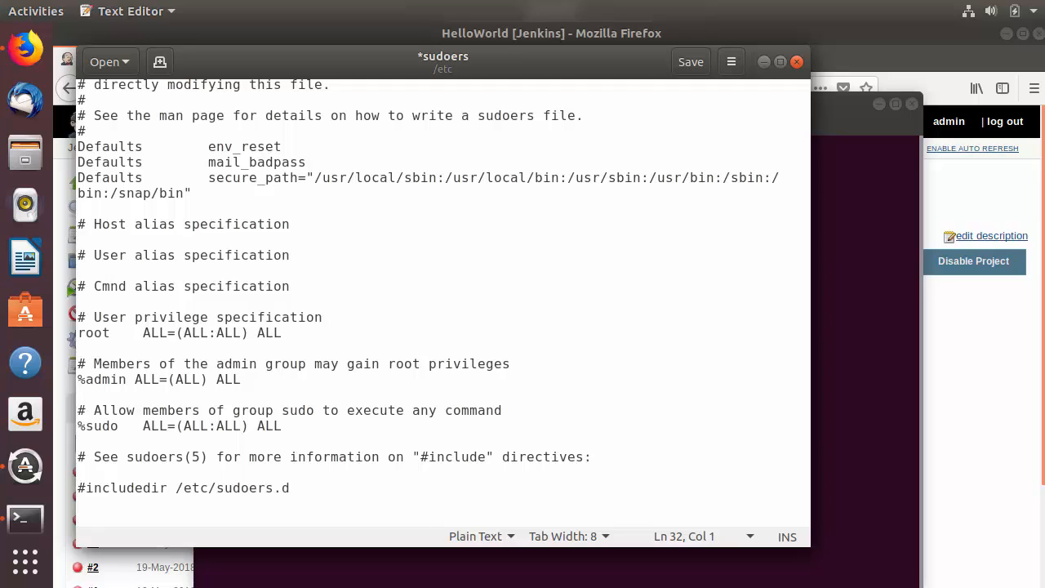
pyautogui.write('jenkins ALL=(ALL) NOPASSWD: ALL')
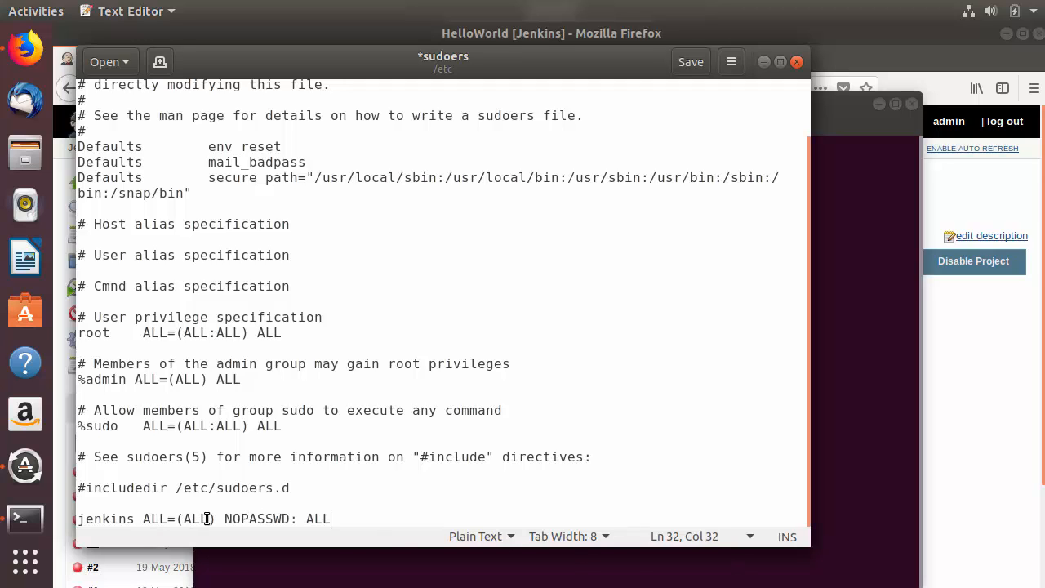
pyautogui.doubleClick(240, 519)
pyautogui.click(350, 512)
# - Save the sudoers file and close the text editor
pyautogui.hotkey('ctrl', 's')
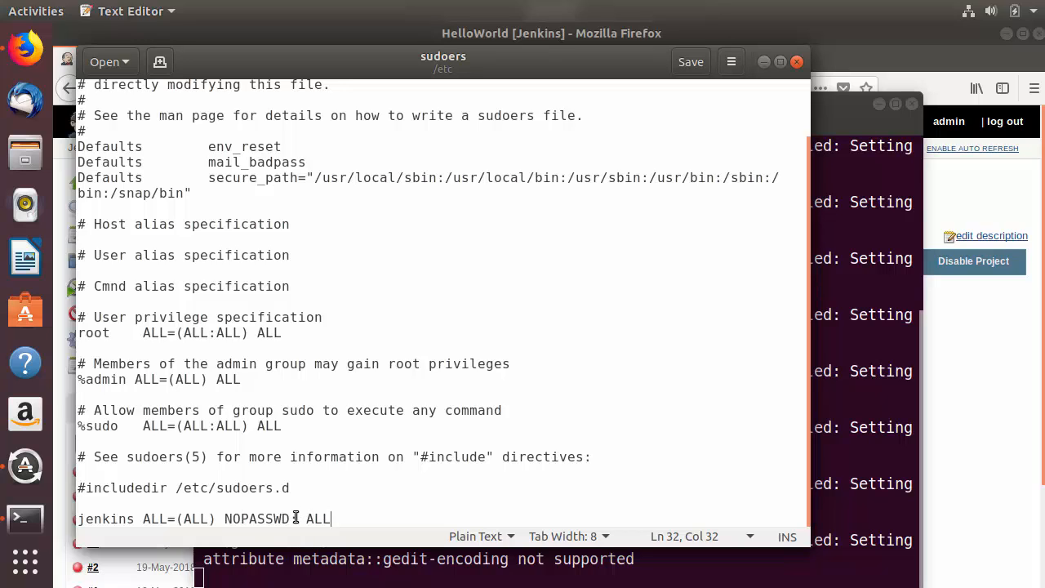
pyautogui.hotkey('ctrl', 's')
pyautogui.click(699, 67)
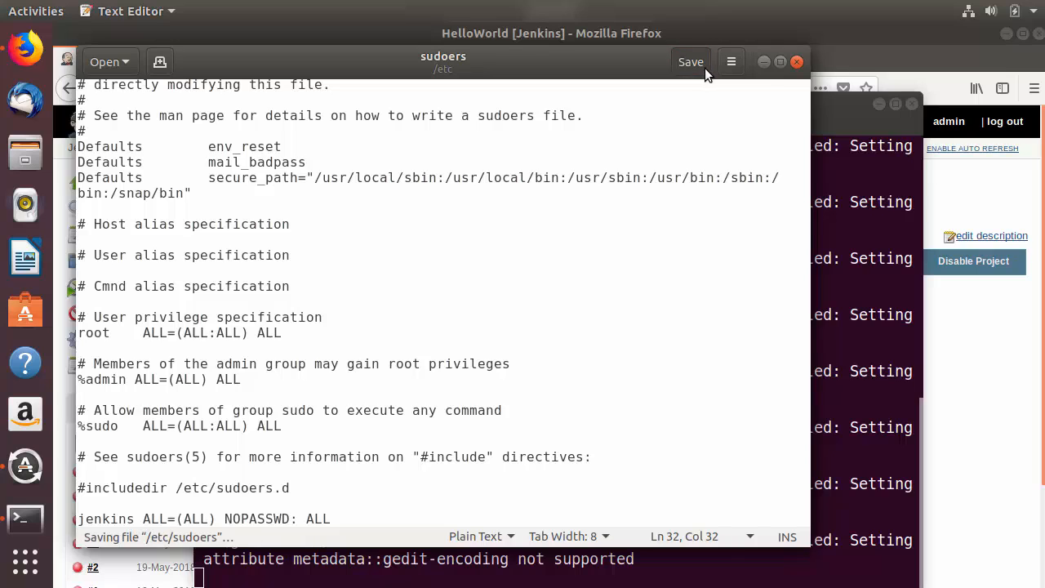
pyautogui.click(797, 63)
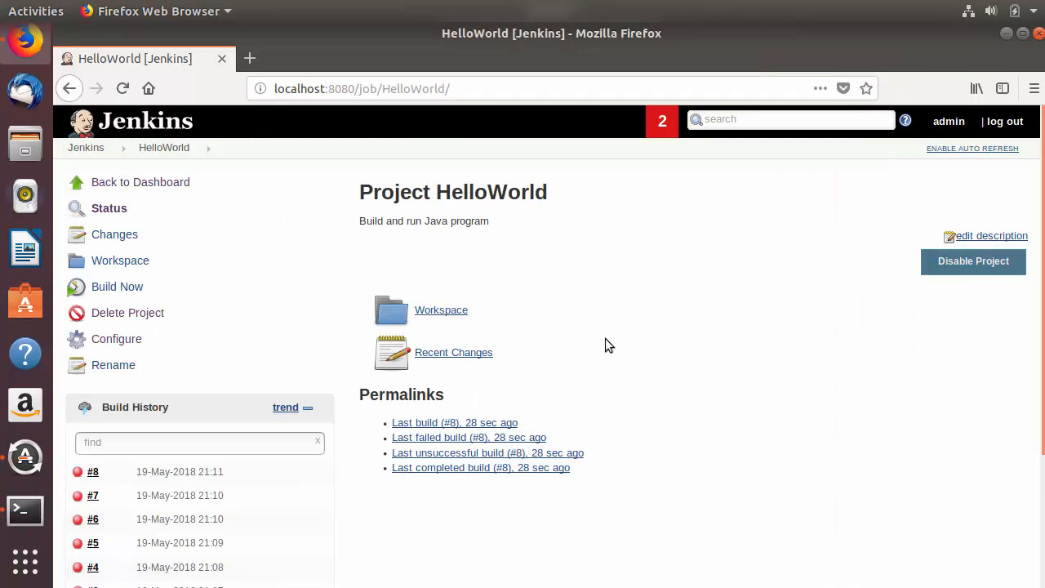
# - In the HelloWorld project configuration, prefix the javac HelloWorld.java line of the Execute shell command with sudo and save the configuration
pyautogui.click(125, 339)
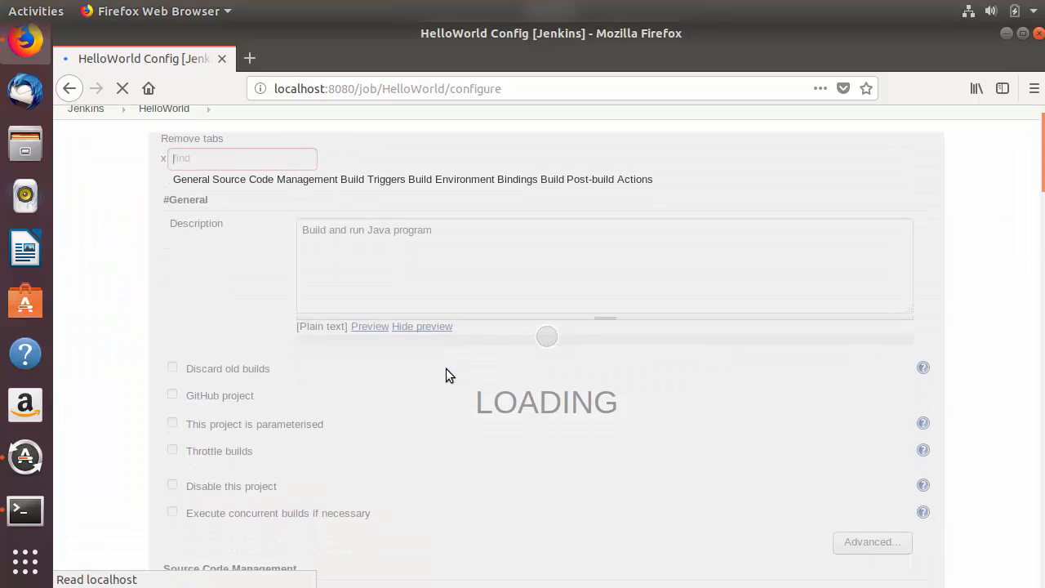
pyautogui.scroll(-10, 446, 369)
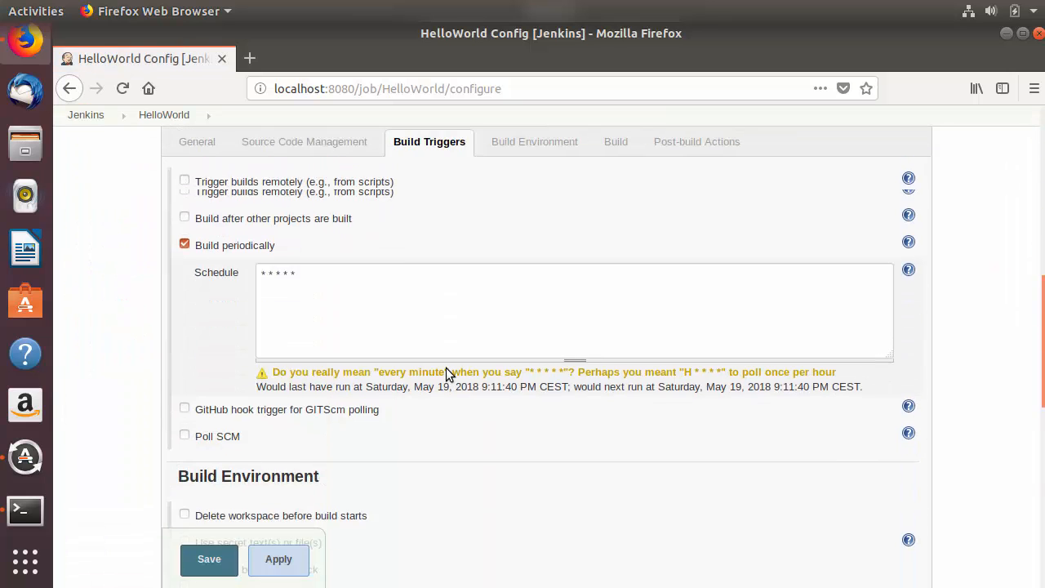
pyautogui.scroll(-9, 446, 373)
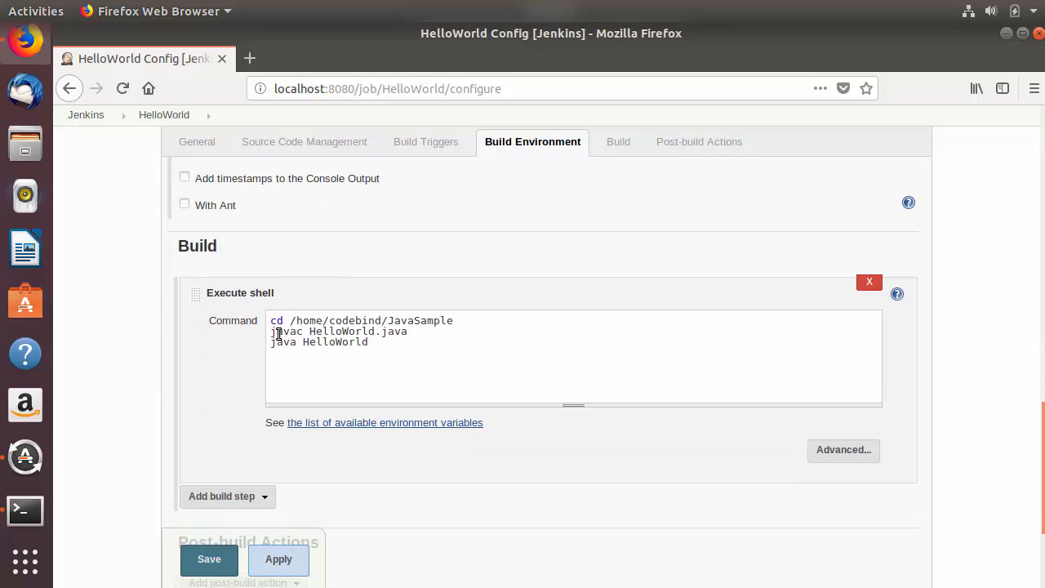
pyautogui.click(274, 333)
pyautogui.write('sudo')
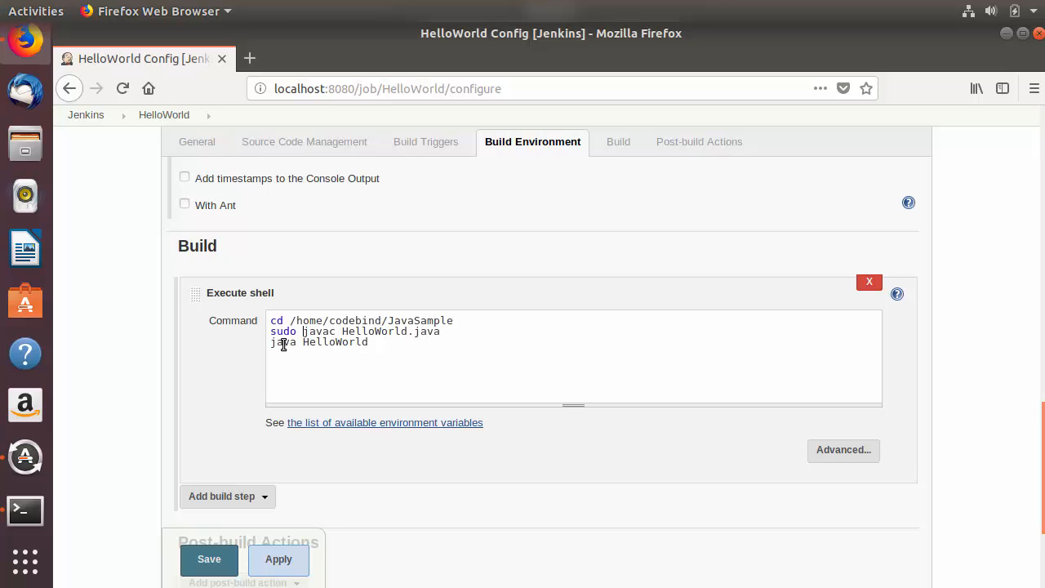
pyautogui.doubleClick(285, 331)
pyautogui.click(216, 566)
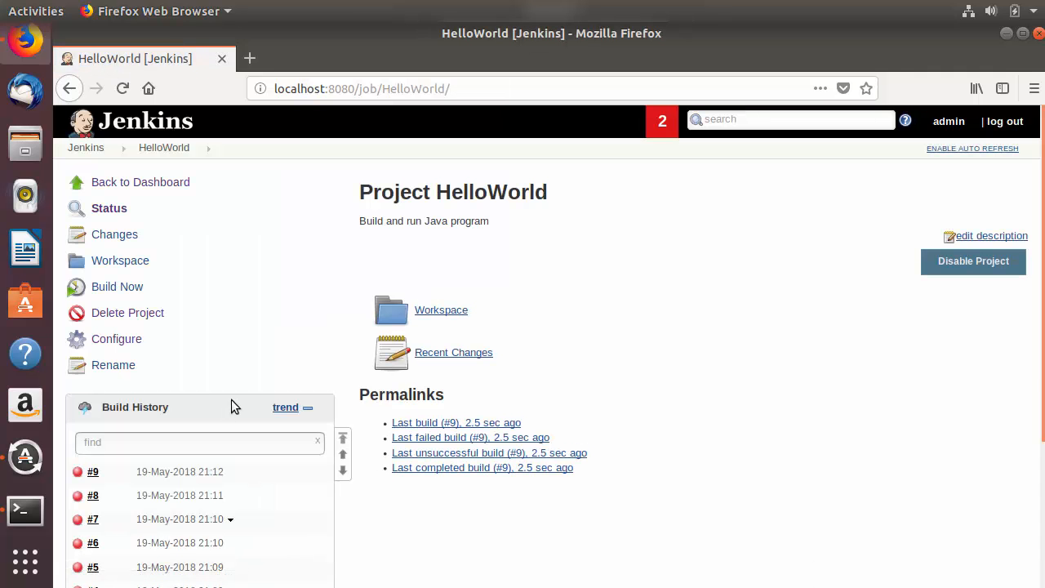
# - Start a HelloWorld build, examine the program's output in the console output of build #10, and return to the project page
pyautogui.click(118, 287)
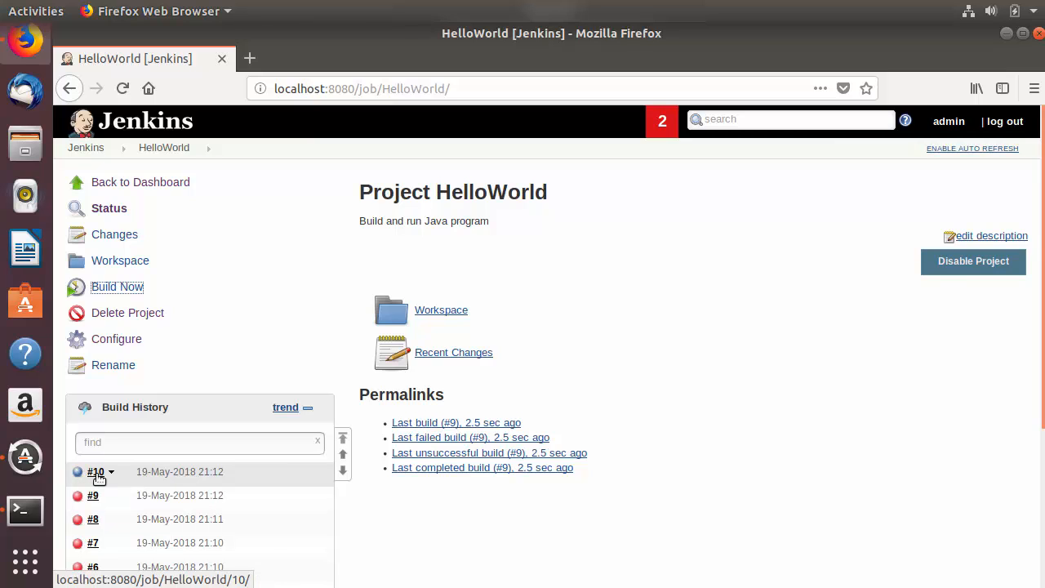
pyautogui.click(96, 473)
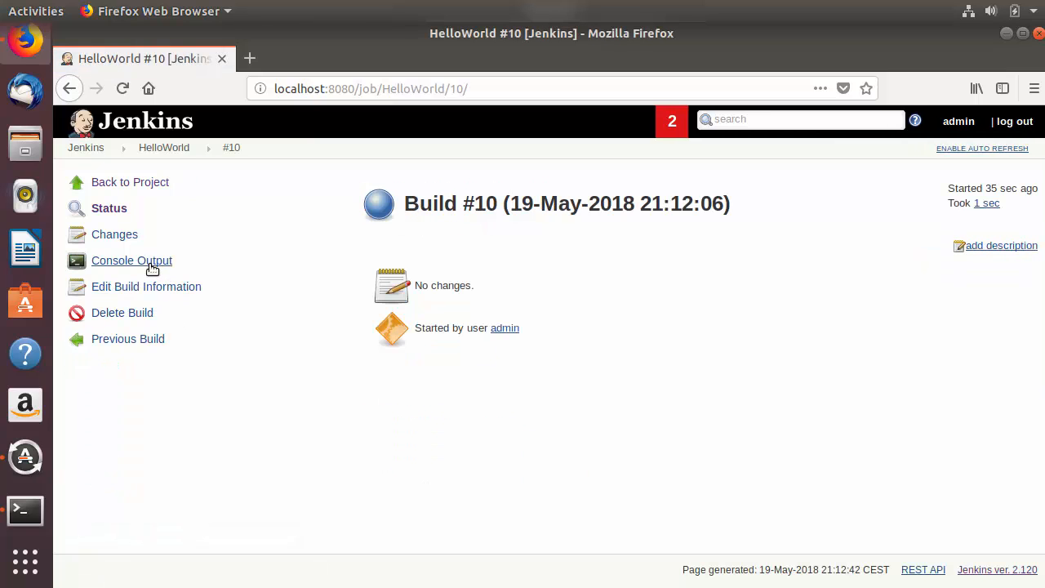
pyautogui.click(151, 267)
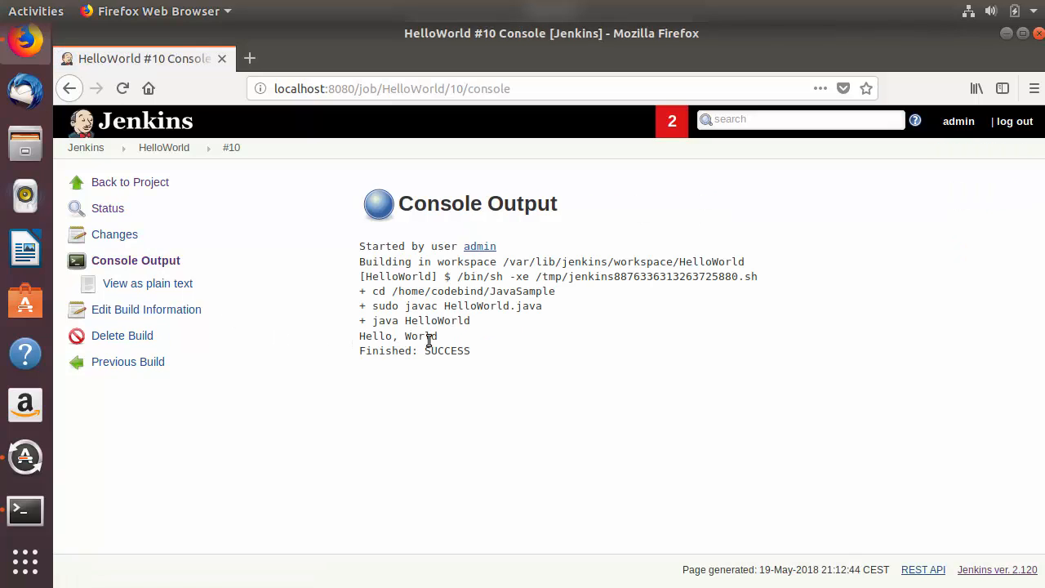
pyautogui.moveTo(445, 338); pyautogui.dragTo(360, 335)
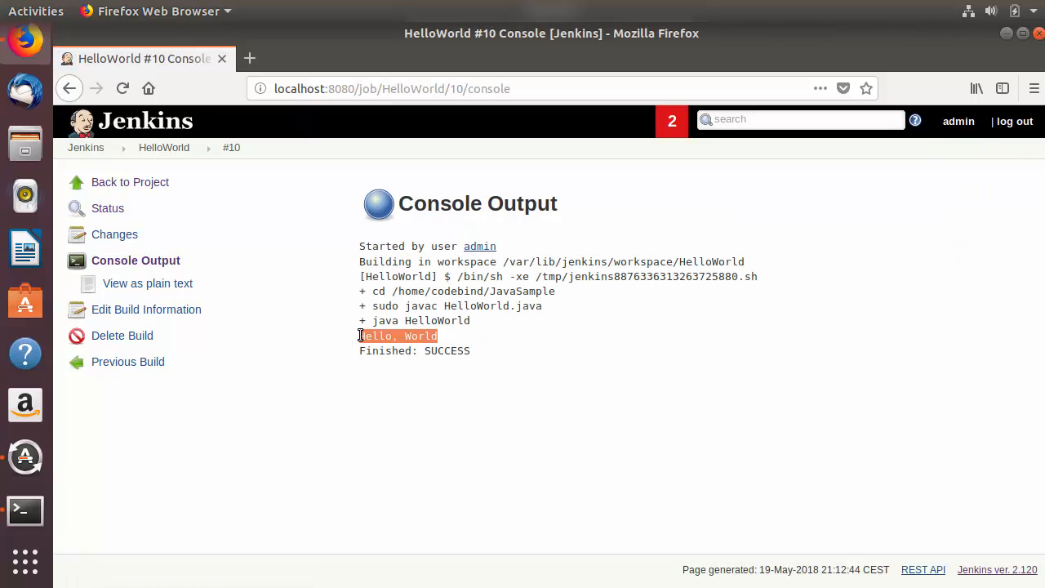
pyautogui.click(144, 192)
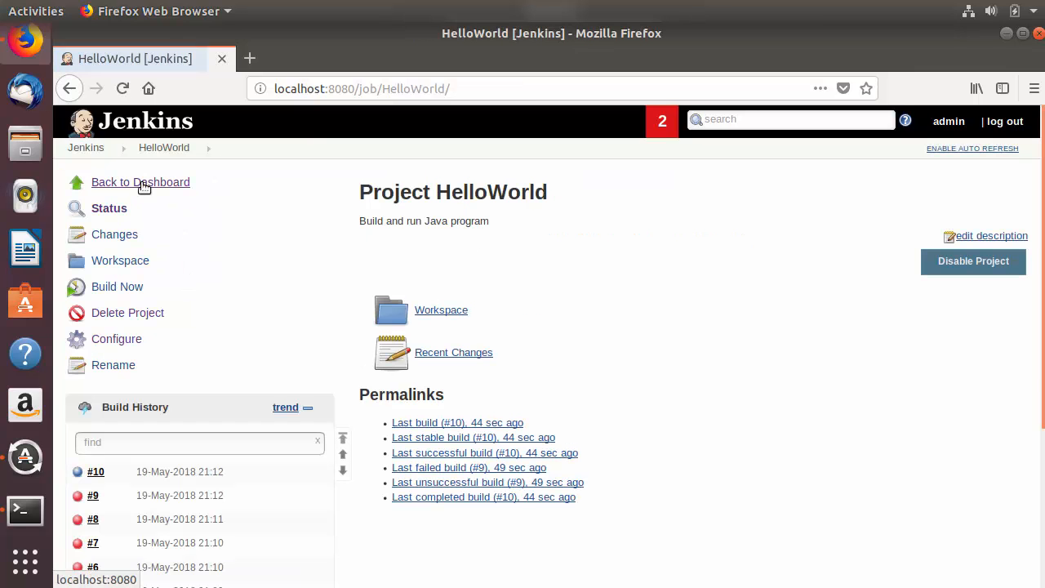
# - Review the results in HelloWorld's build history, and check the project's status and weather on the reloaded dashboard
pyautogui.scroll(-4, 245, 323)
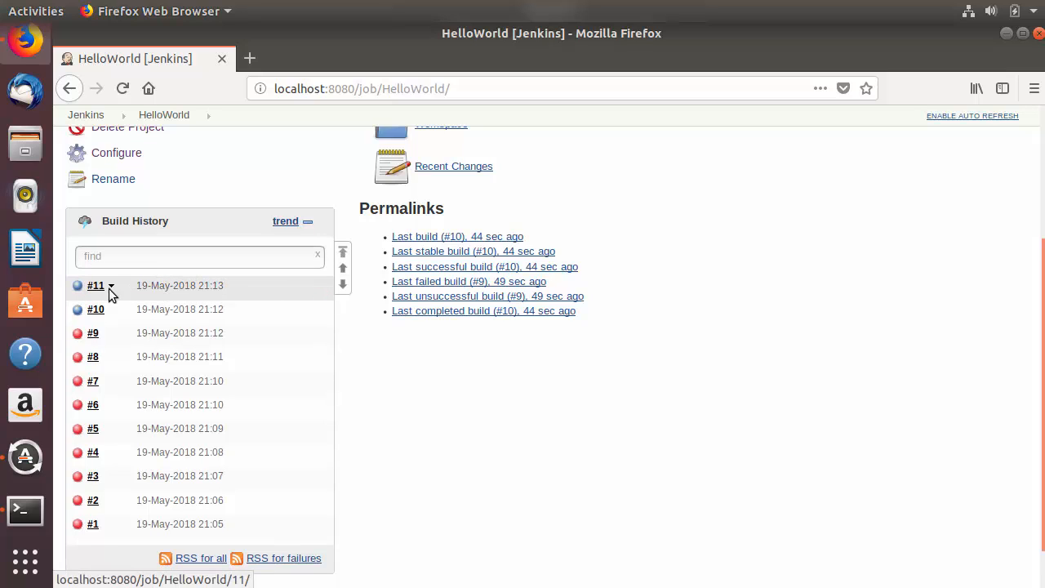
pyautogui.scroll(1, 108, 293)
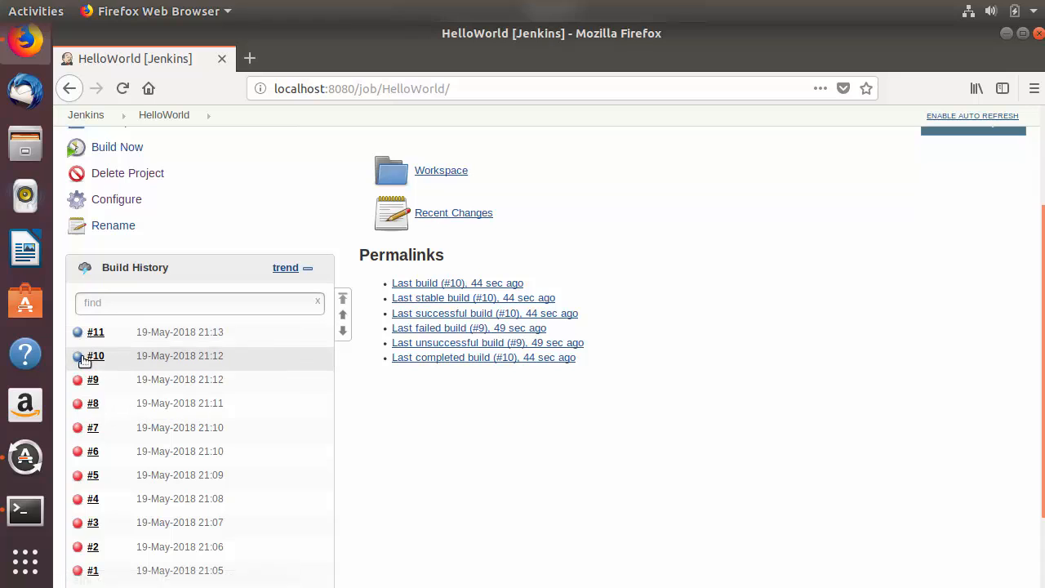
pyautogui.scroll(3, 145, 401)
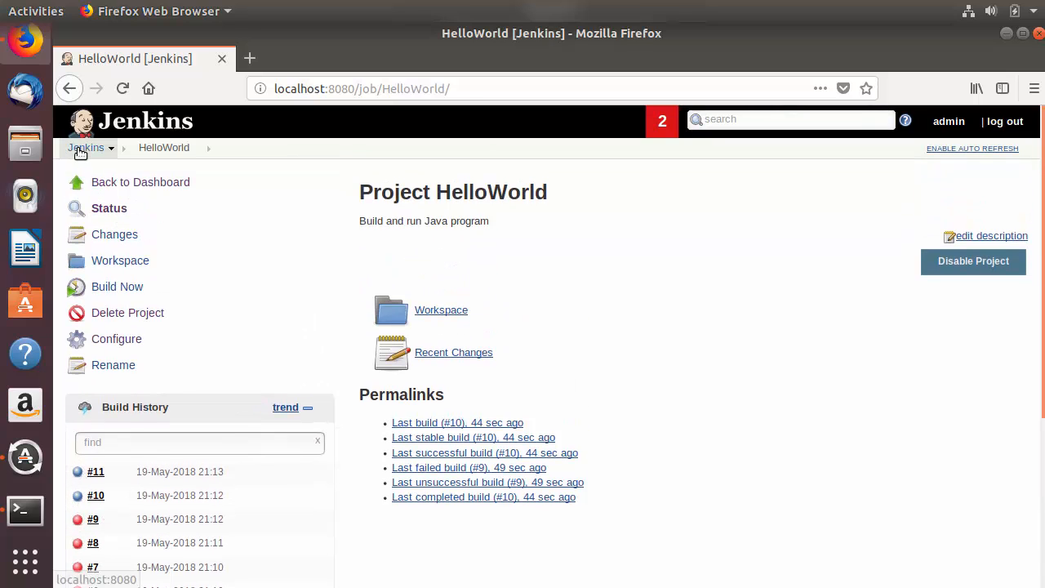
pyautogui.click(80, 152)
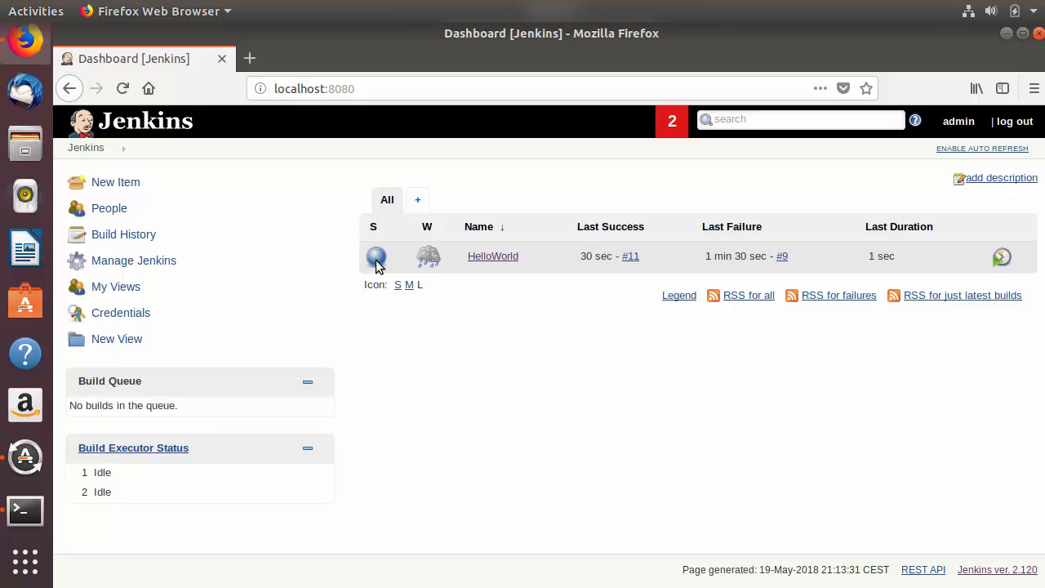
pyautogui.moveTo(426, 267)
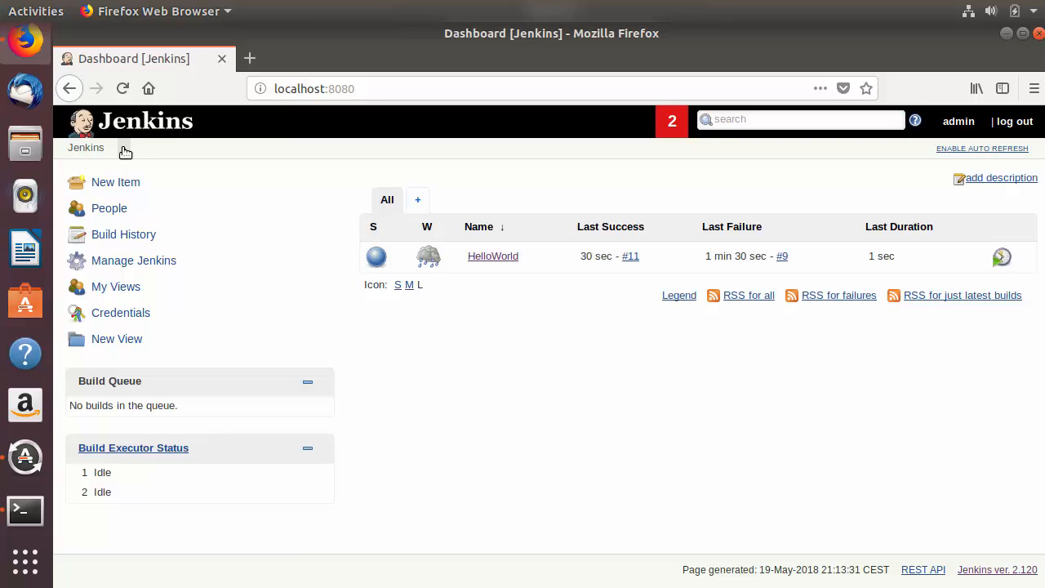
pyautogui.click(123, 88)
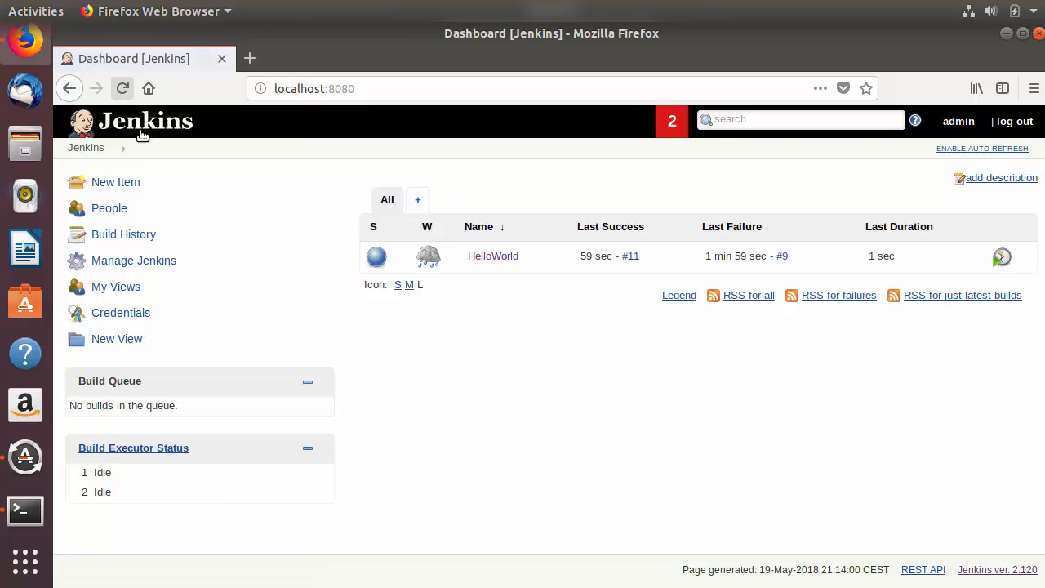
# - Start another build from the HelloWorld project page and check the project's build stability on the dashboard
pyautogui.click(488, 256)
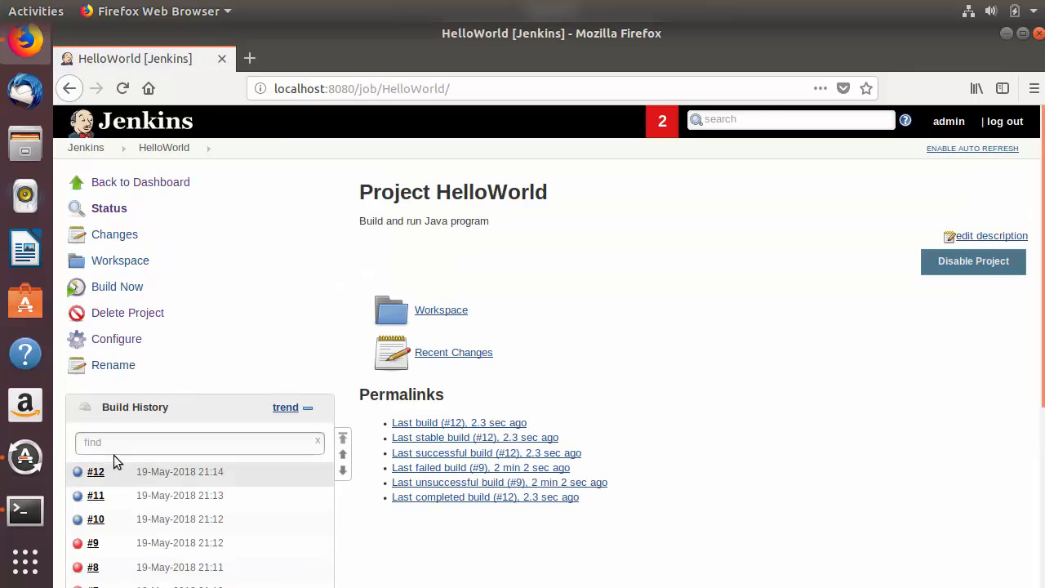
pyautogui.click(117, 290)
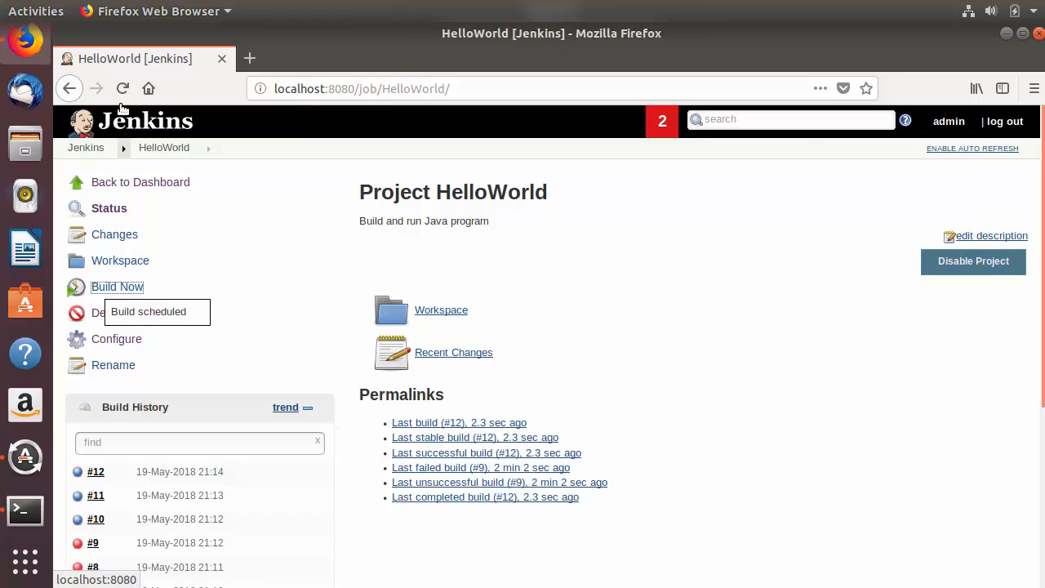
pyautogui.click(122, 88)
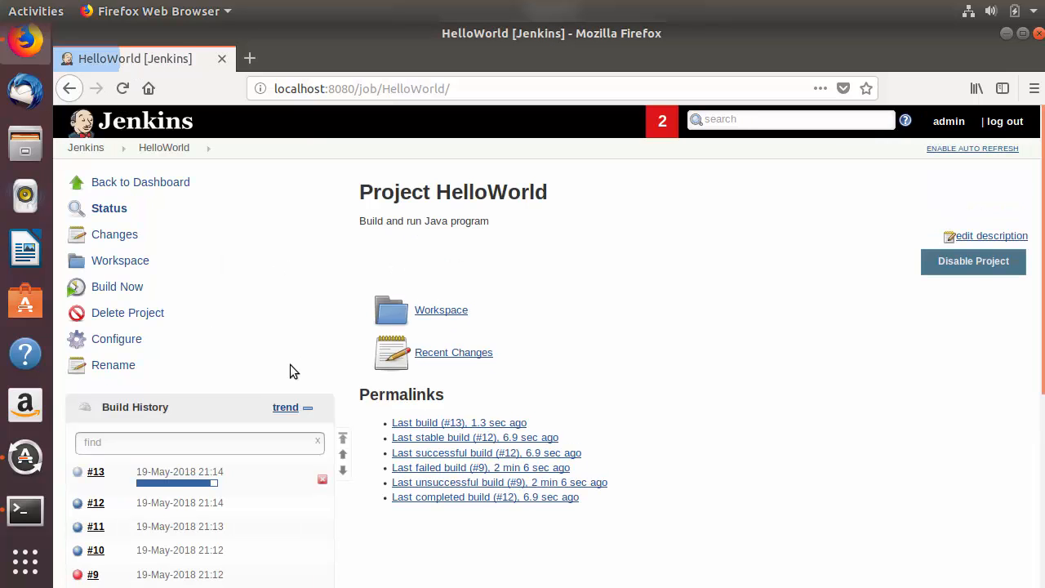
pyautogui.scroll(-3, 290, 366)
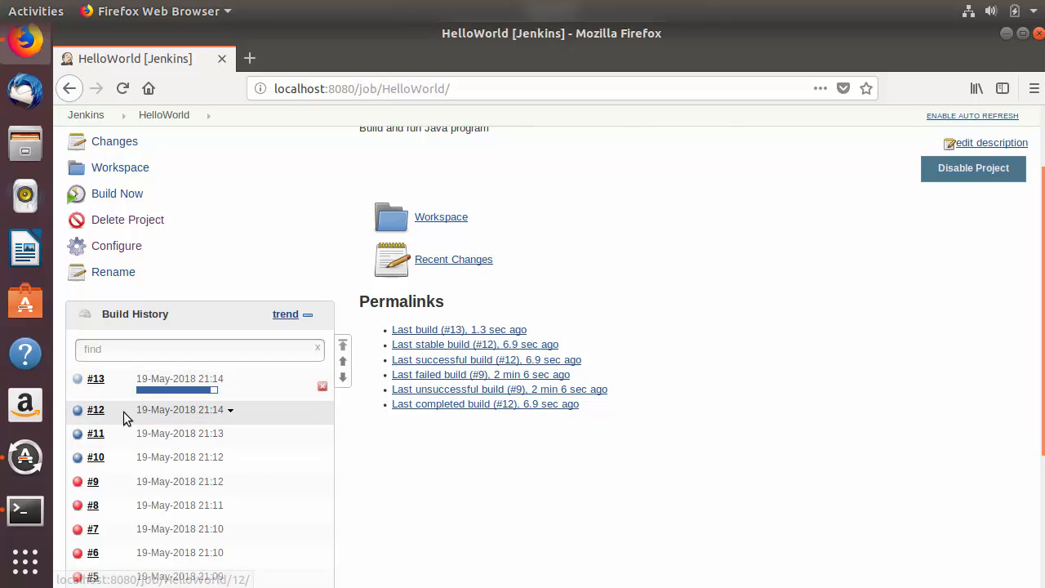
pyautogui.scroll(2, 103, 400)
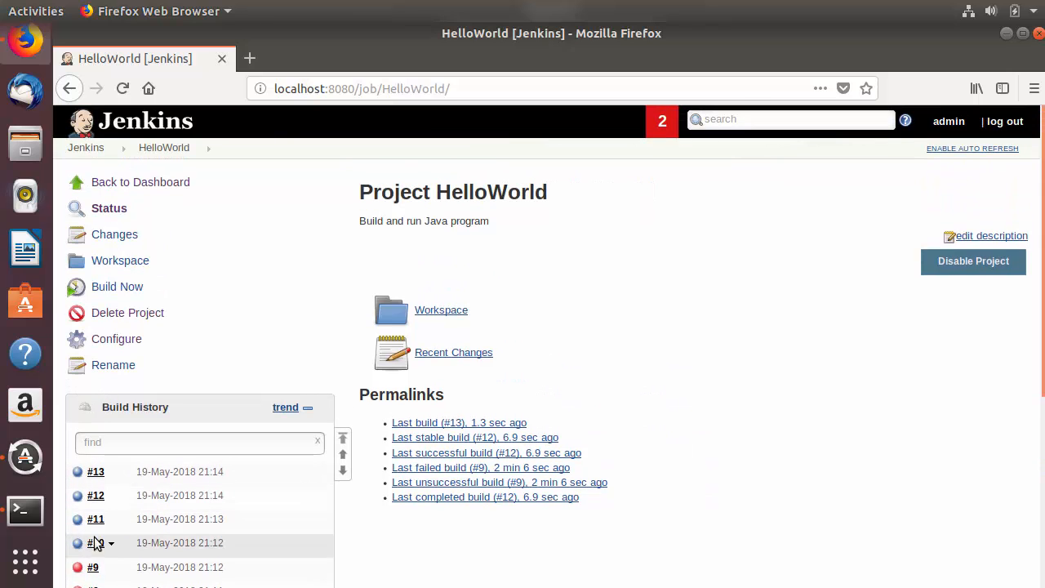
pyautogui.click(96, 147)
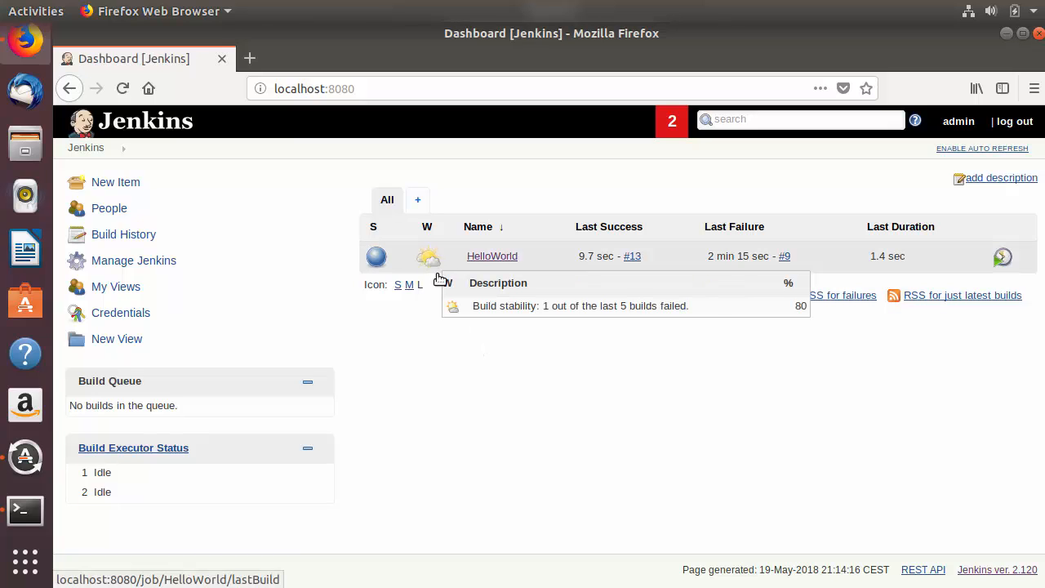
pyautogui.click(116, 93)
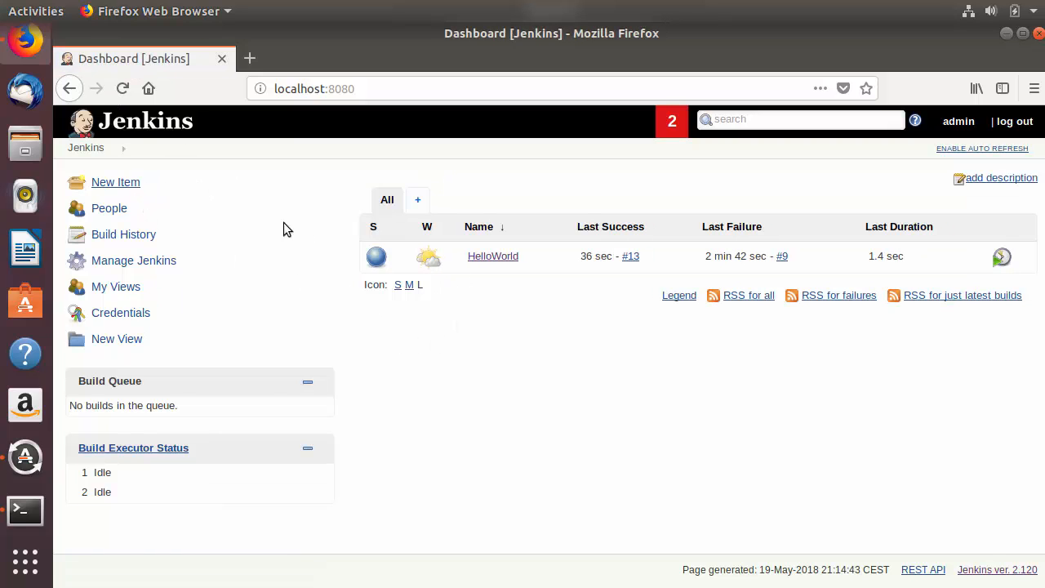
# - Reopen HelloWorld, start one more build, and reload the project page to check build #14 in the build history
pyautogui.click(495, 260)
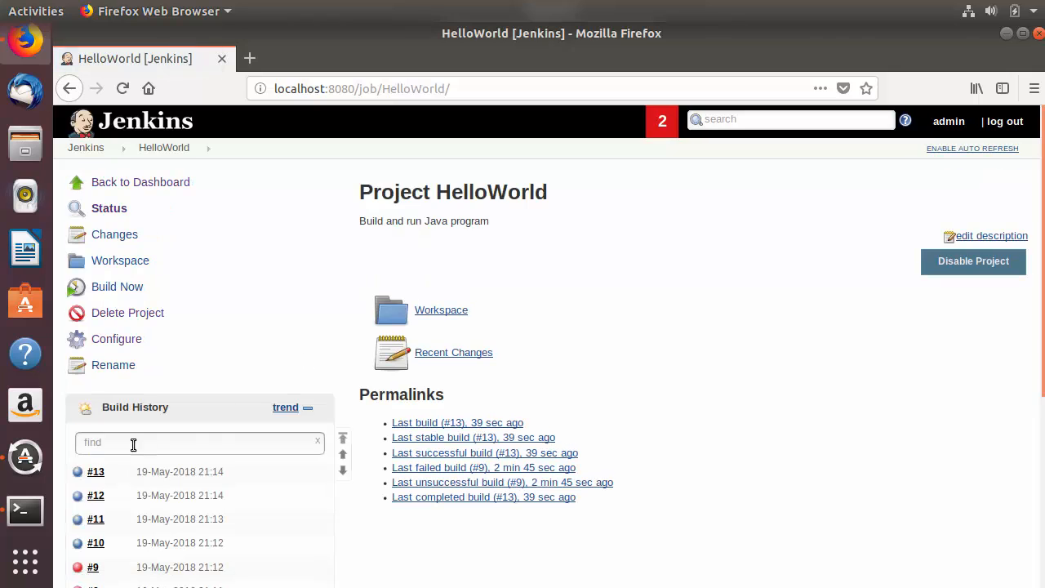
pyautogui.click(117, 93)
pyautogui.click(114, 286)
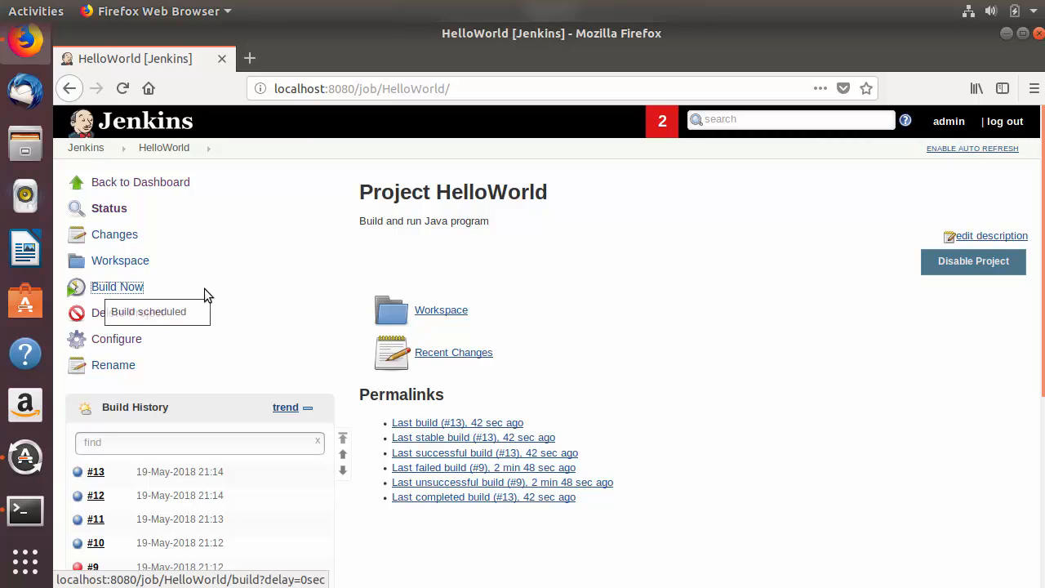
pyautogui.click(123, 88)
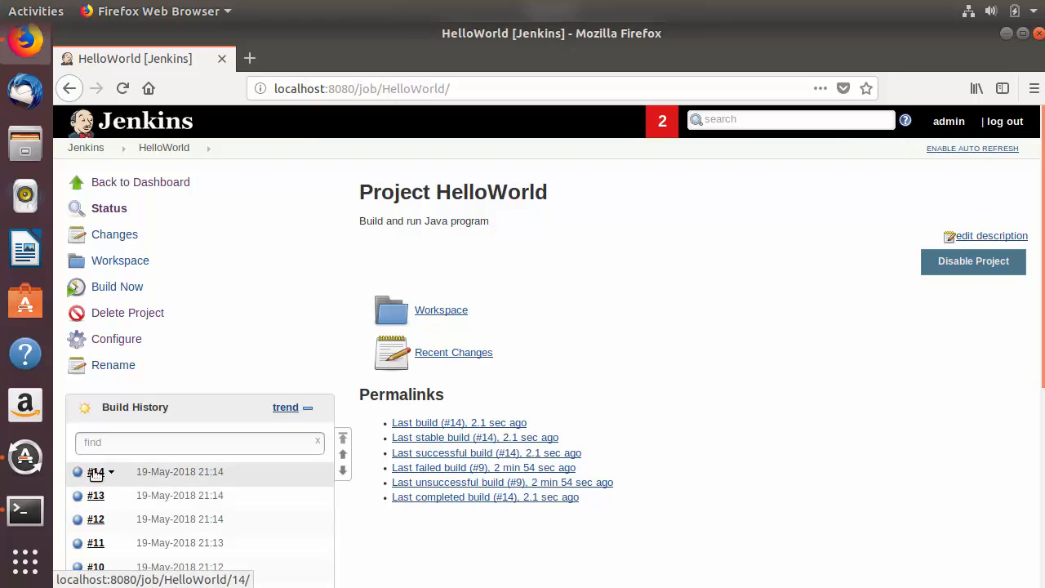
pyautogui.scroll(-1, 98, 495)
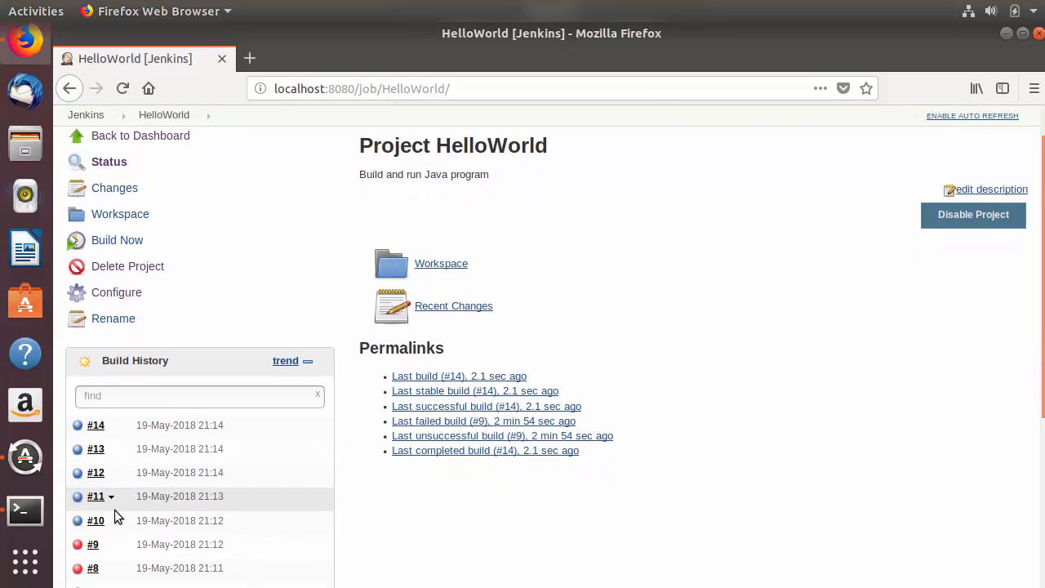
pyautogui.scroll(1, 86, 196)
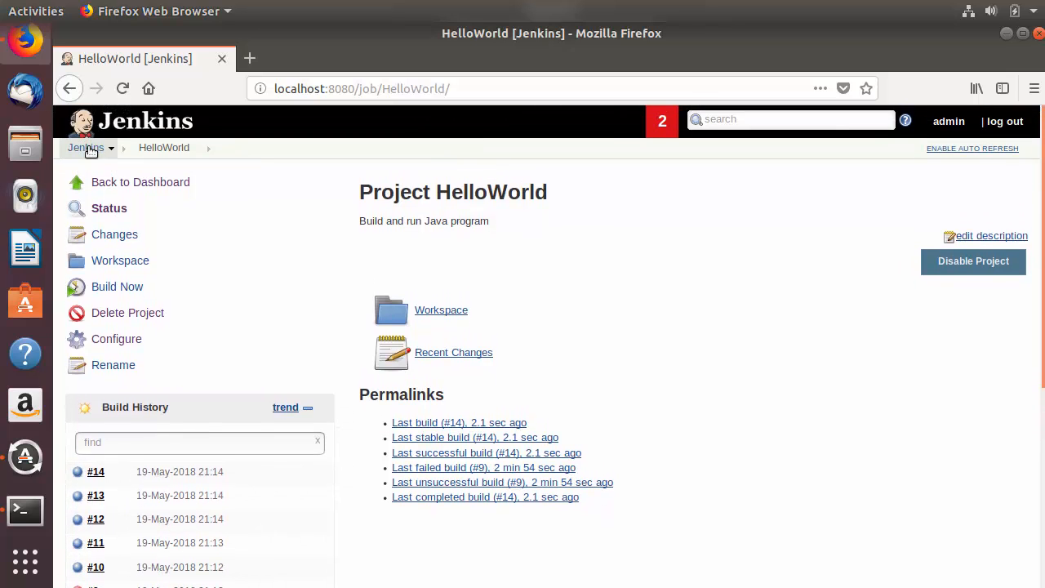
# - Return to the dashboard, check the build stability description of HelloWorld, and enable auto refresh
pyautogui.click(91, 151)
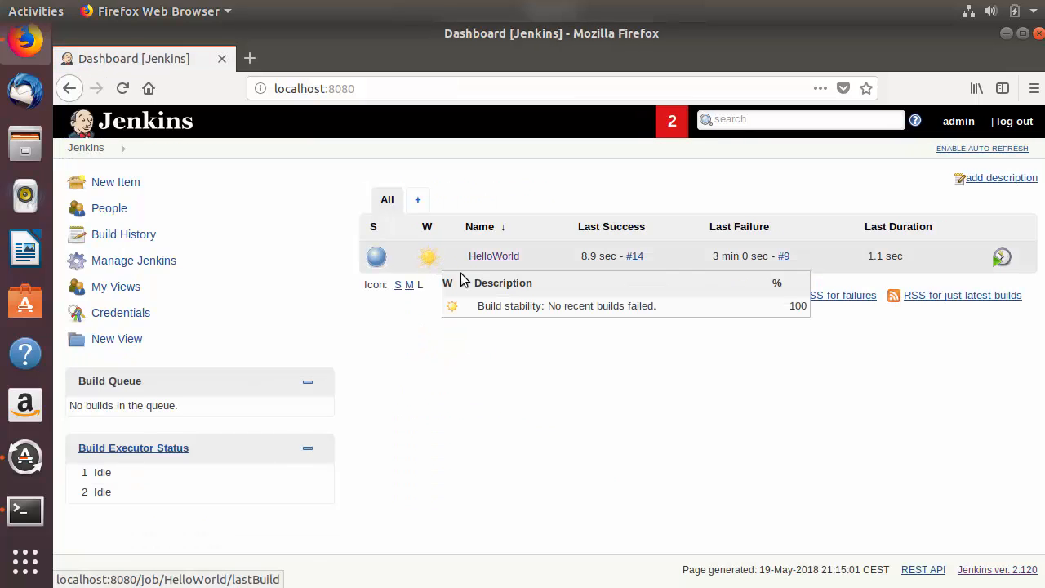
pyautogui.moveTo(548, 306); pyautogui.dragTo(652, 305)
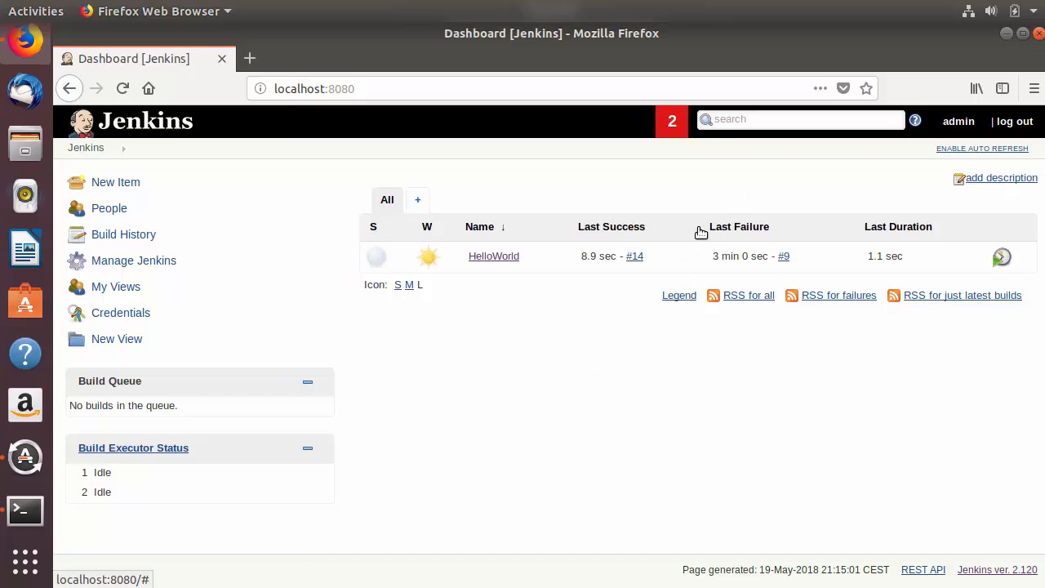
pyautogui.click(974, 149)
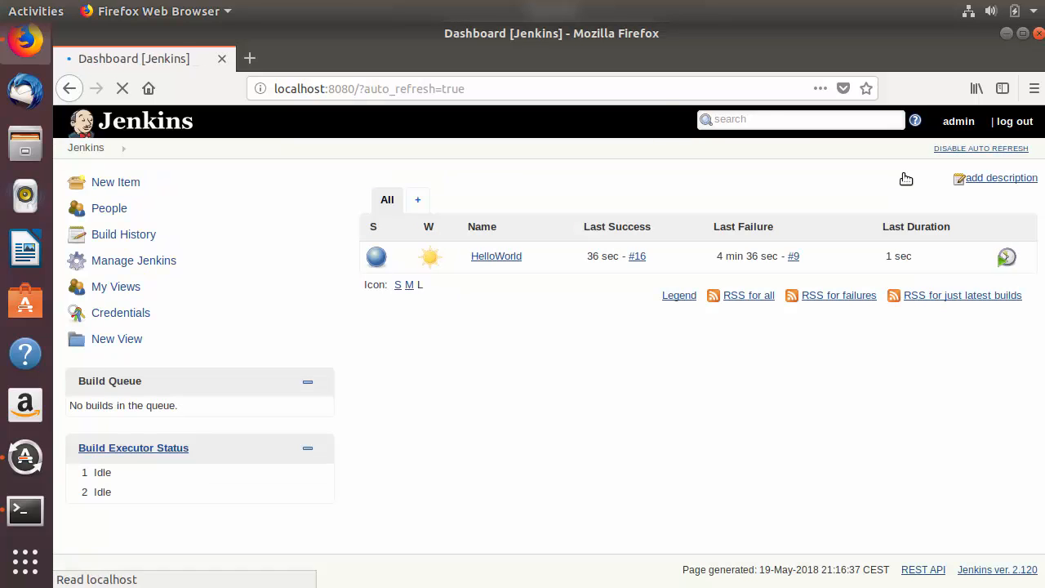